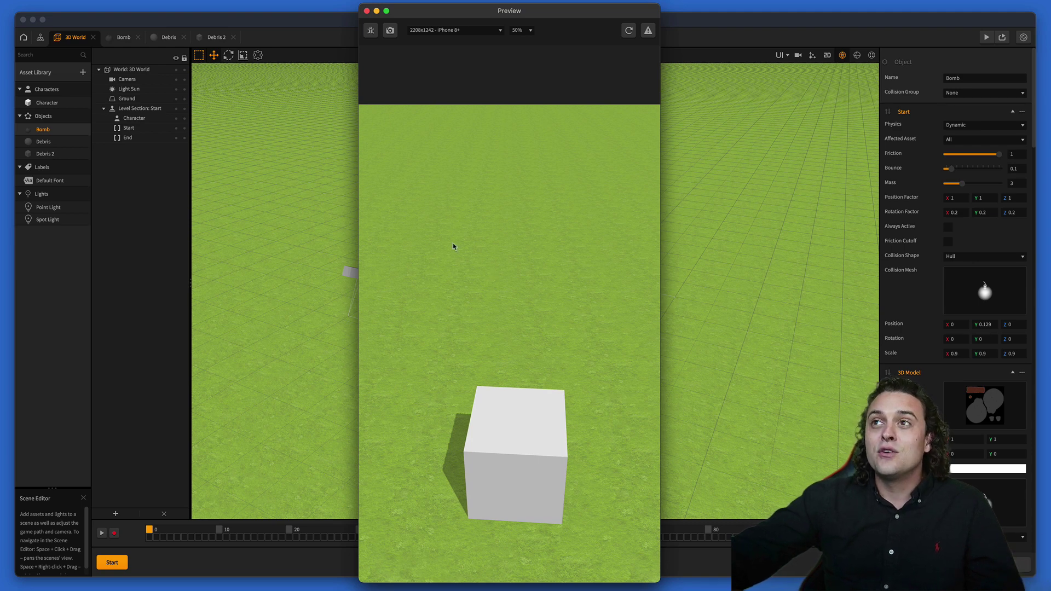
- Reload the game preview so the bomb drops onto the white cube again
{"action": "left_click", "coordinate": [629, 31]}
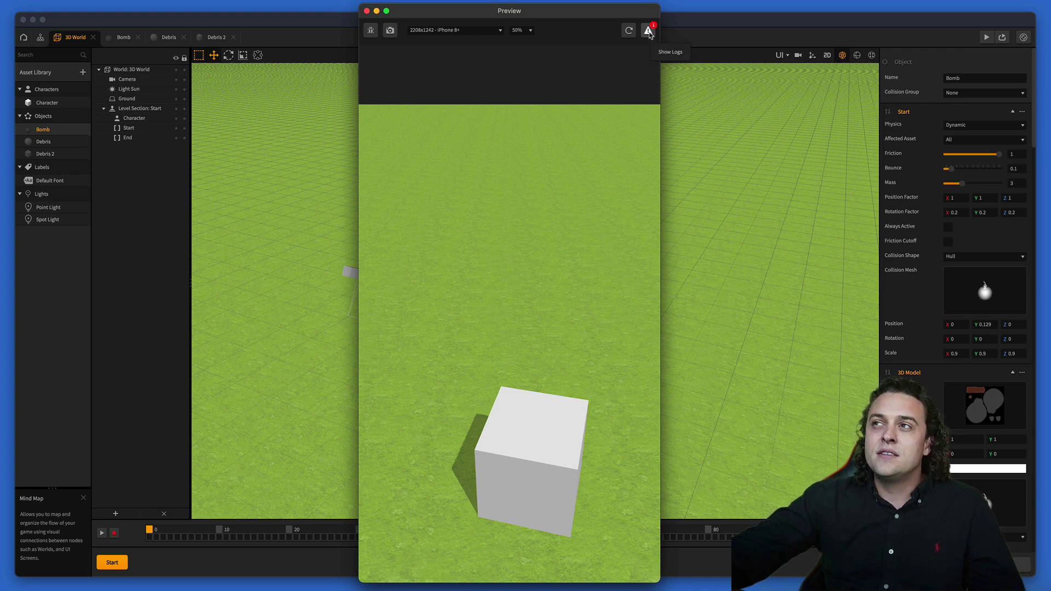
- Check and hide the preview's error log, then close the game preview
{"action": "left_click", "coordinate": [648, 32]}
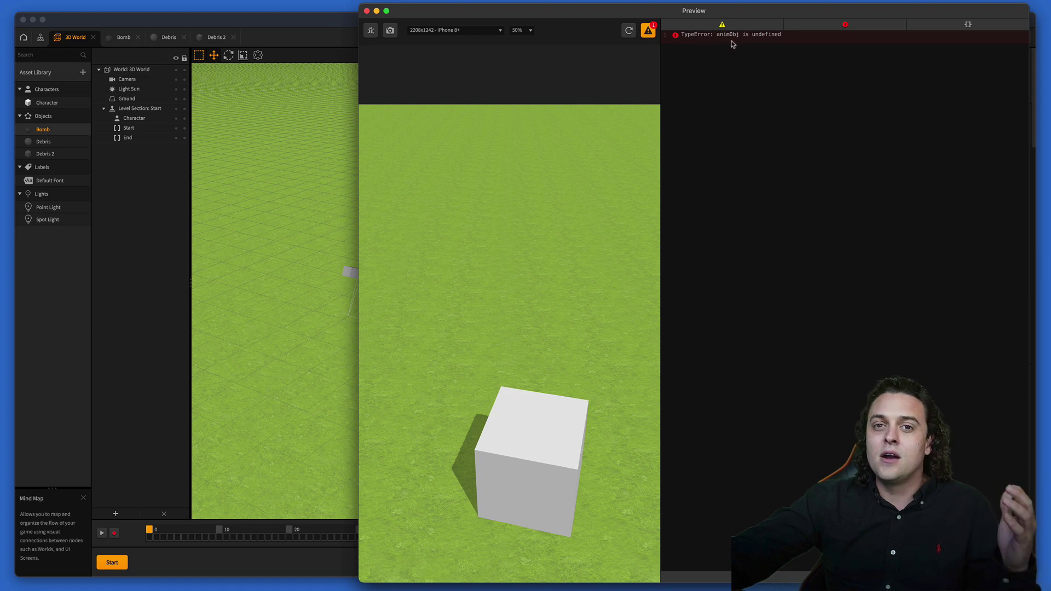
{"action": "left_click", "coordinate": [648, 31]}
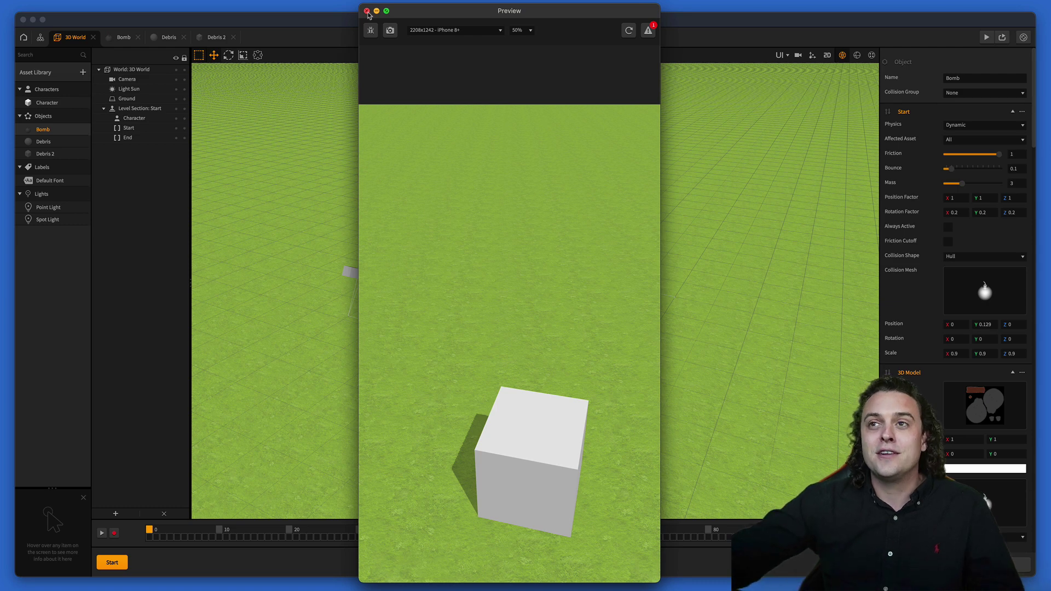
{"action": "left_click", "coordinate": [367, 11]}
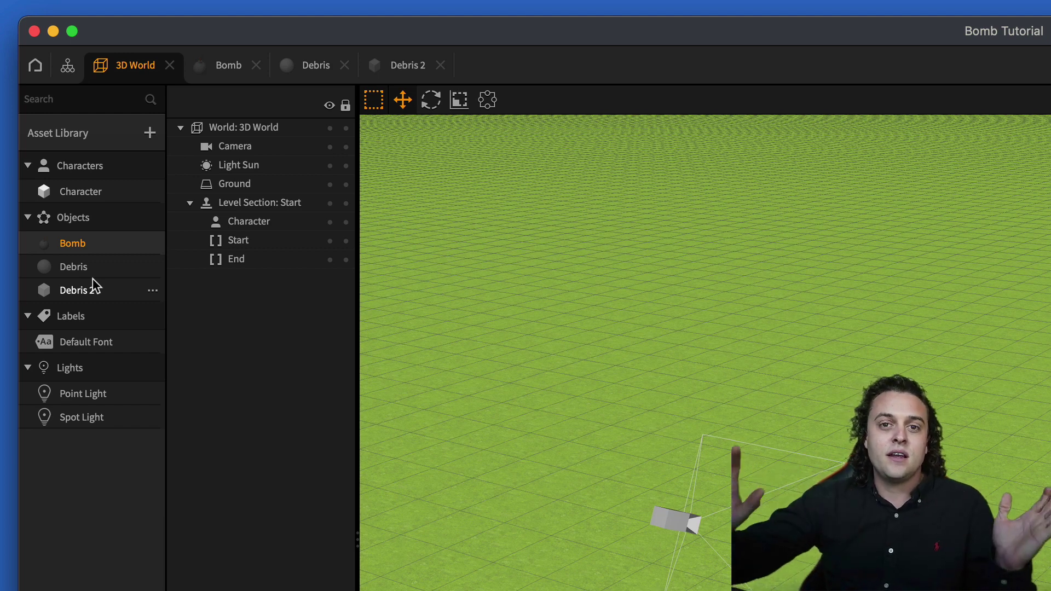
- Open the Bomb asset's node graph from the Asset Library
{"action": "double_click", "coordinate": [97, 245]}
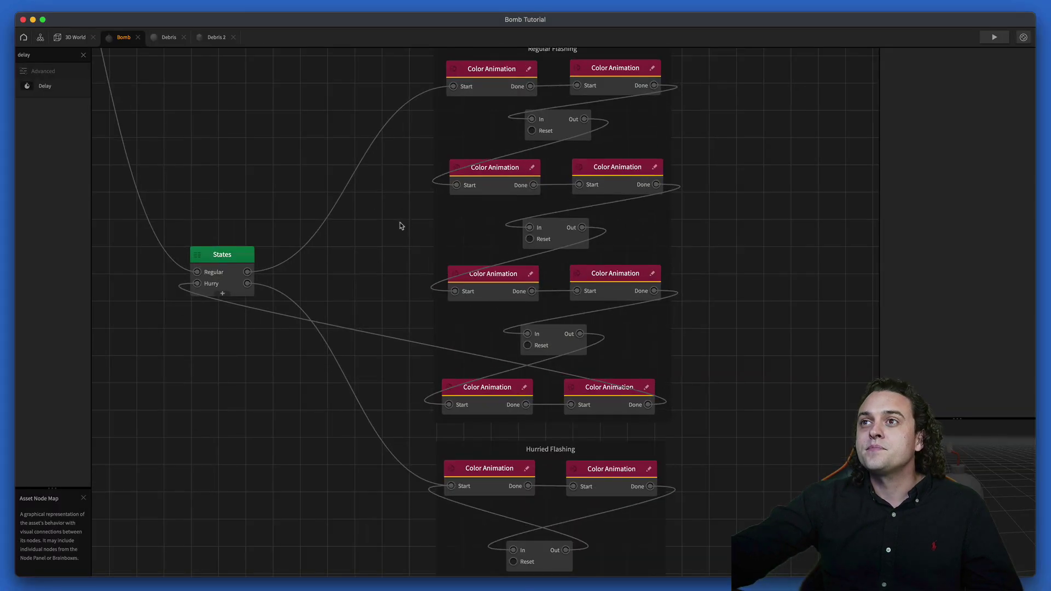
- Inspect the Bomb's 3D Model node and its Jump node force (Y 6, Z -6)
{"action": "scroll", "coordinate": [389, 239], "scroll_direction": "down", "scroll_amount": 5}
{"action": "scroll", "coordinate": [429, 404], "scroll_direction": "up", "scroll_amount": 8}
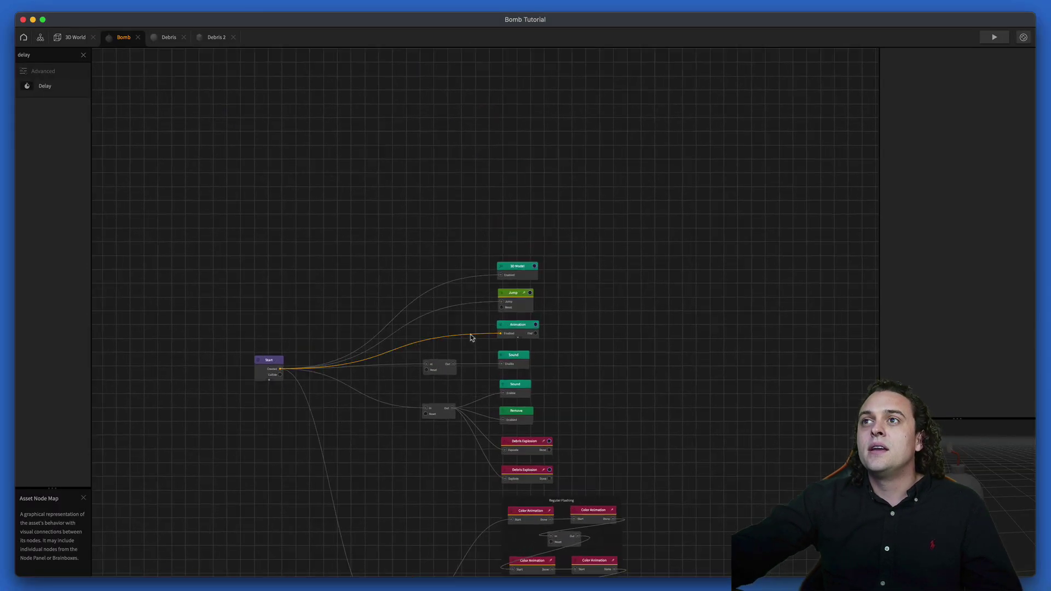
{"action": "scroll", "coordinate": [493, 281], "scroll_direction": "up", "scroll_amount": 3}
{"action": "scroll", "coordinate": [493, 281], "scroll_direction": "right", "scroll_amount": 3}
{"action": "left_click", "coordinate": [490, 267]}
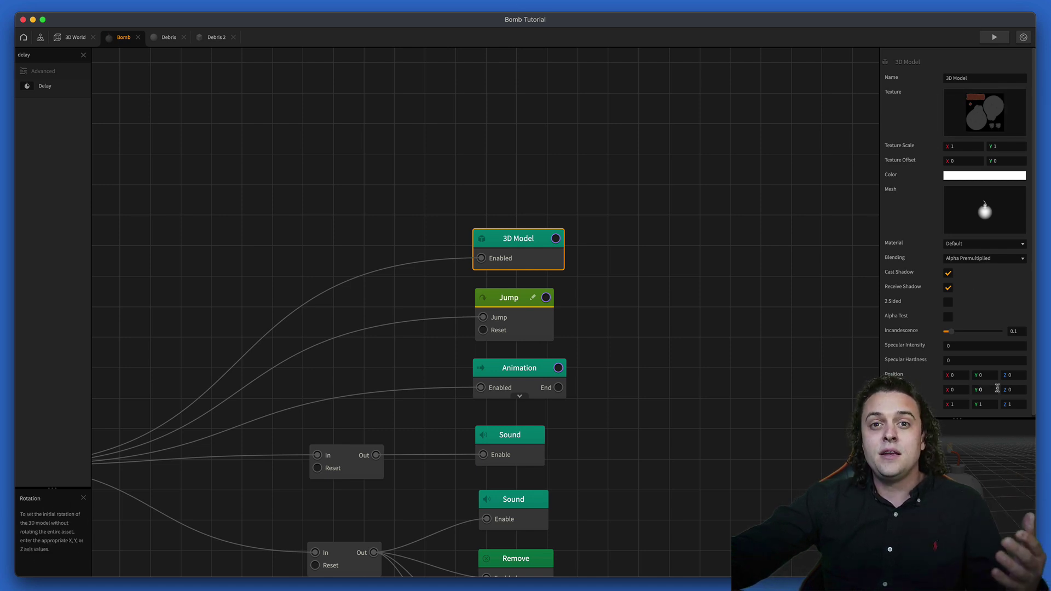
{"action": "scroll", "coordinate": [996, 294], "scroll_direction": "down", "scroll_amount": 1}
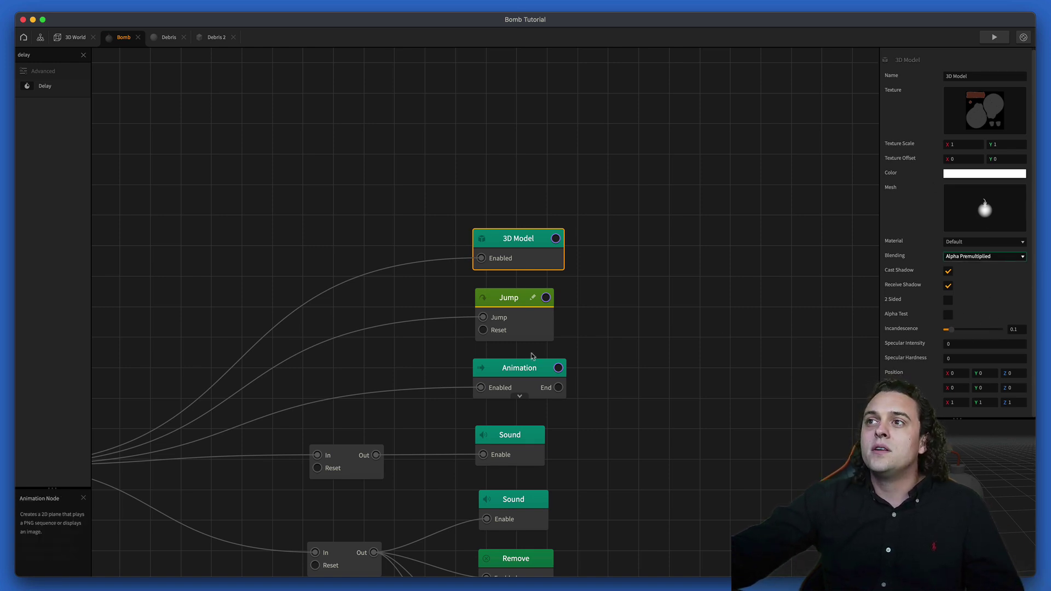
{"action": "left_click", "coordinate": [525, 330]}
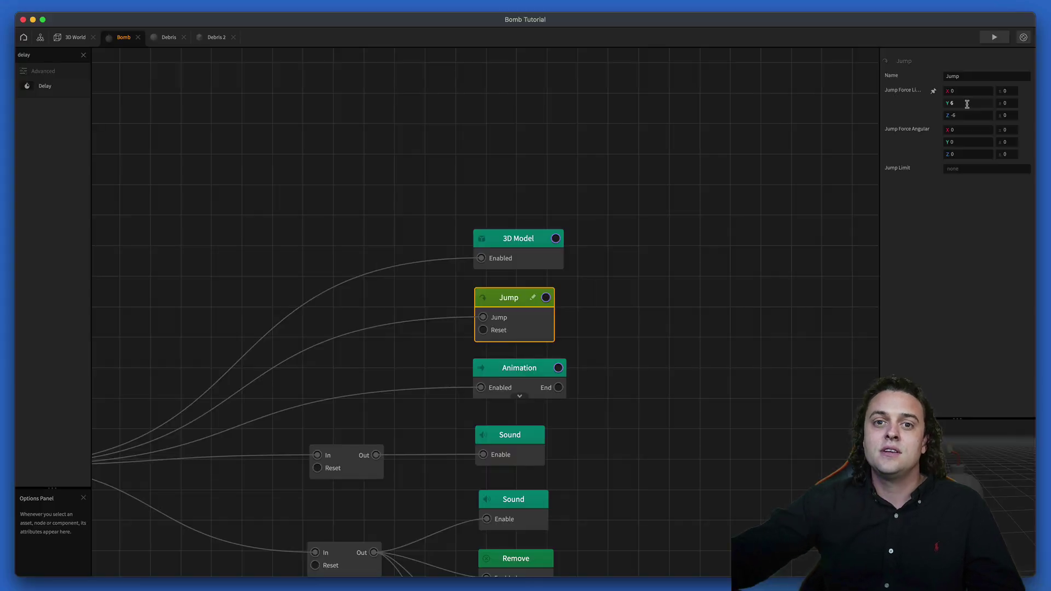
- Open the Character's node graph, inspect its Touch and Spawn nodes, and return to Bomb
{"action": "left_click", "coordinate": [68, 36]}
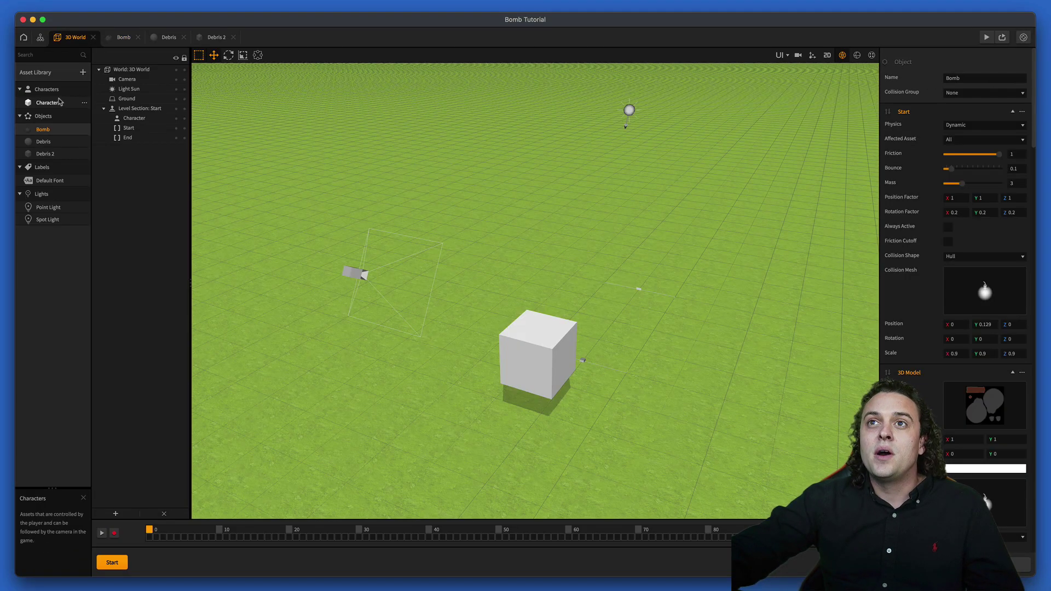
{"action": "double_click", "coordinate": [59, 104]}
{"action": "left_click", "coordinate": [453, 286]}
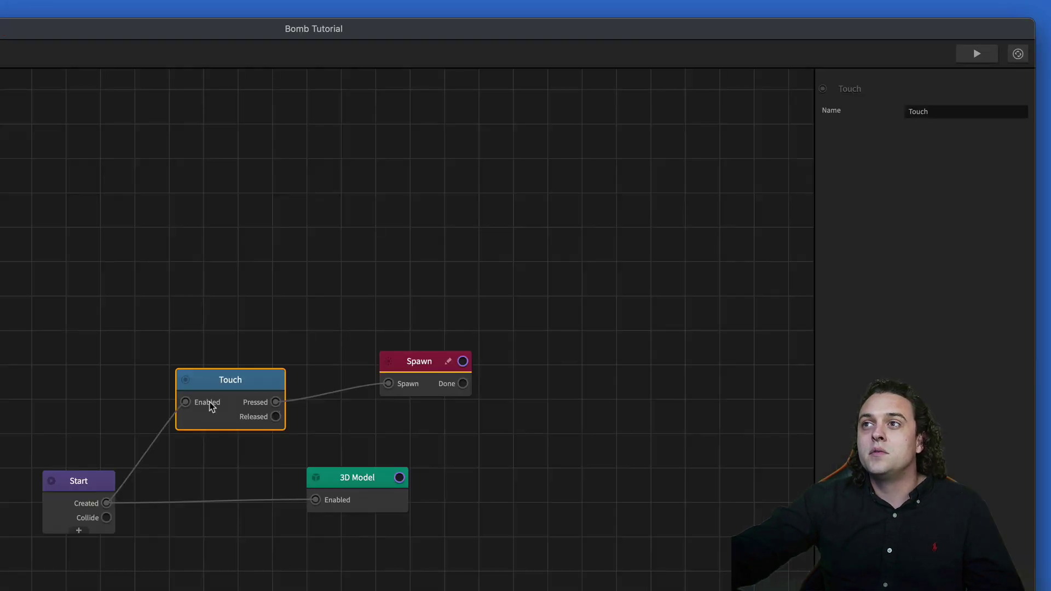
{"action": "left_click", "coordinate": [422, 386]}
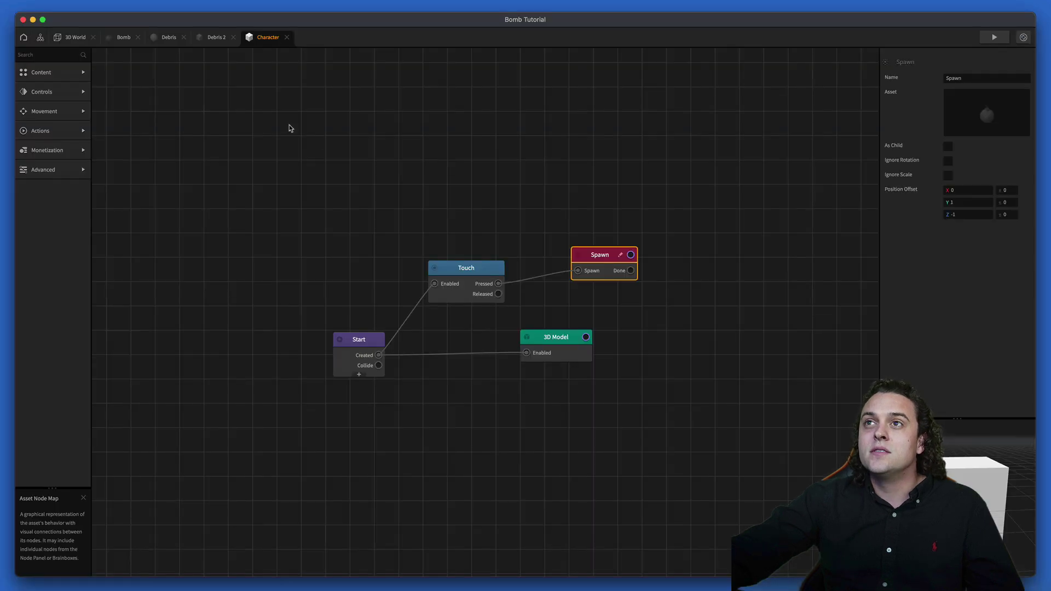
{"action": "left_click", "coordinate": [123, 37]}
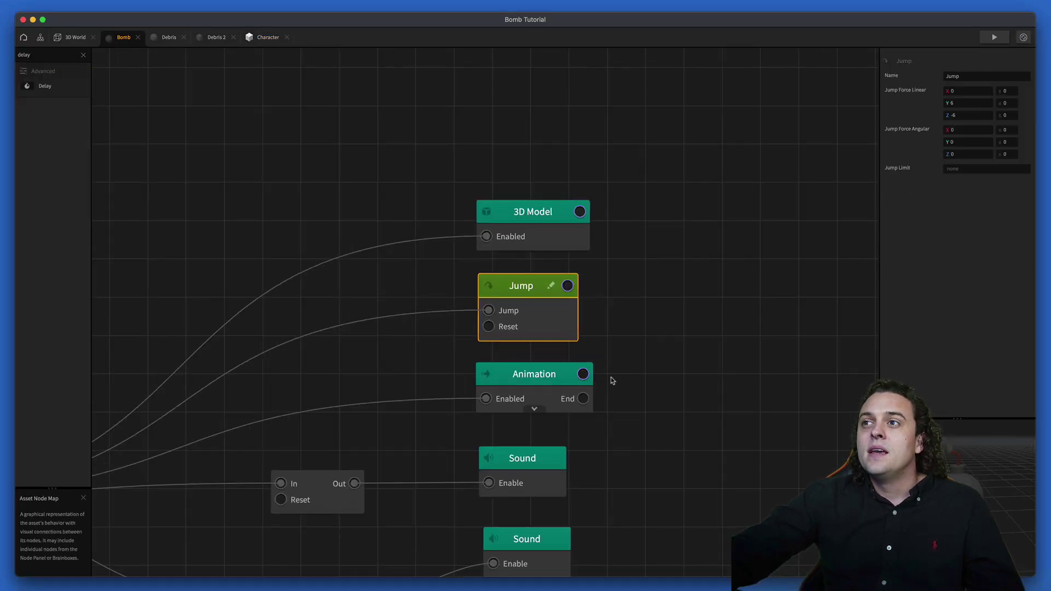
{"action": "left_click", "coordinate": [614, 380]}
{"action": "left_click_drag", "start_coordinate": [633, 394], "coordinate": [631, 263]}
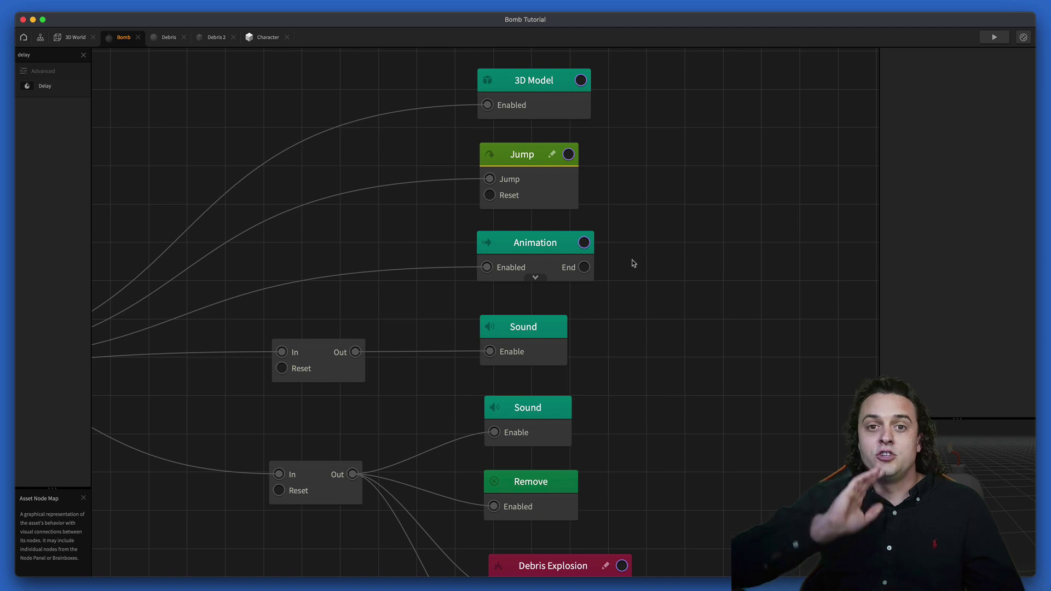
{"action": "scroll", "coordinate": [639, 264], "scroll_direction": "down", "scroll_amount": 2}
{"action": "scroll", "coordinate": [640, 265], "scroll_direction": "down", "scroll_amount": 1}
{"action": "left_click", "coordinate": [564, 249]}
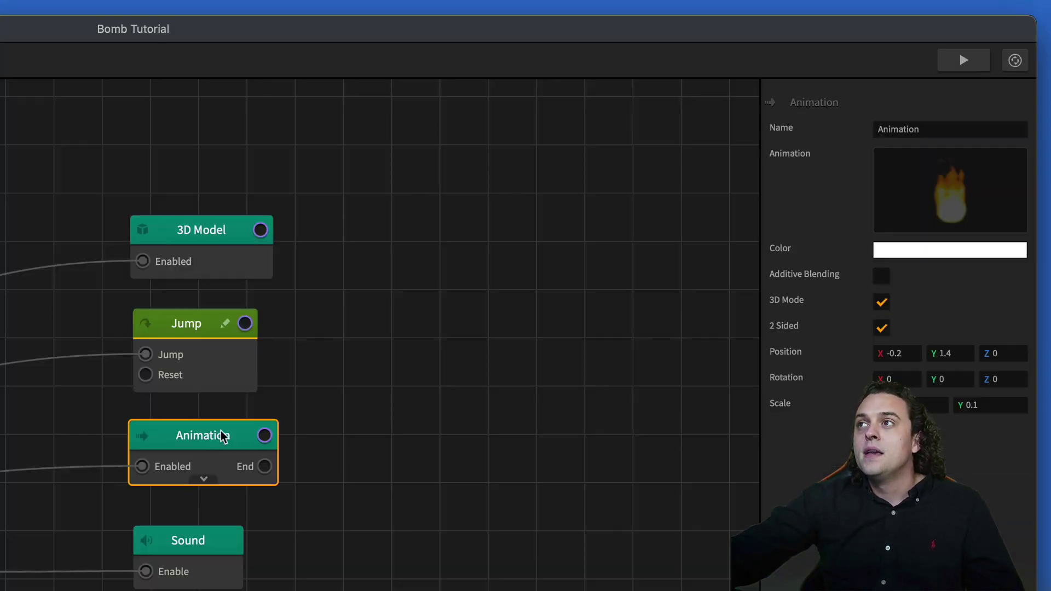
{"action": "mouse_move", "coordinate": [1003, 106]}
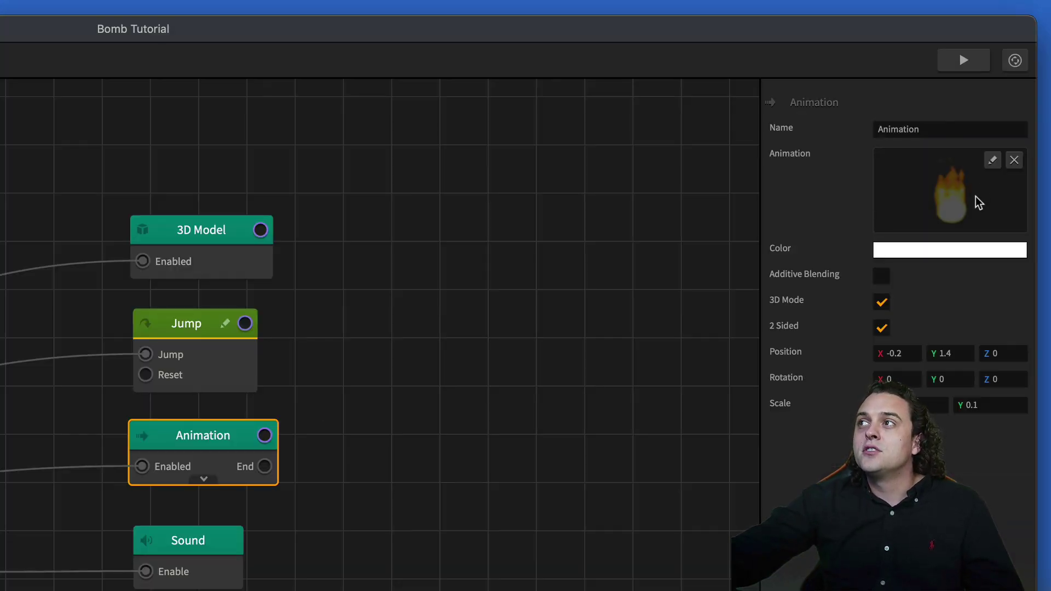
{"action": "left_click", "coordinate": [992, 159]}
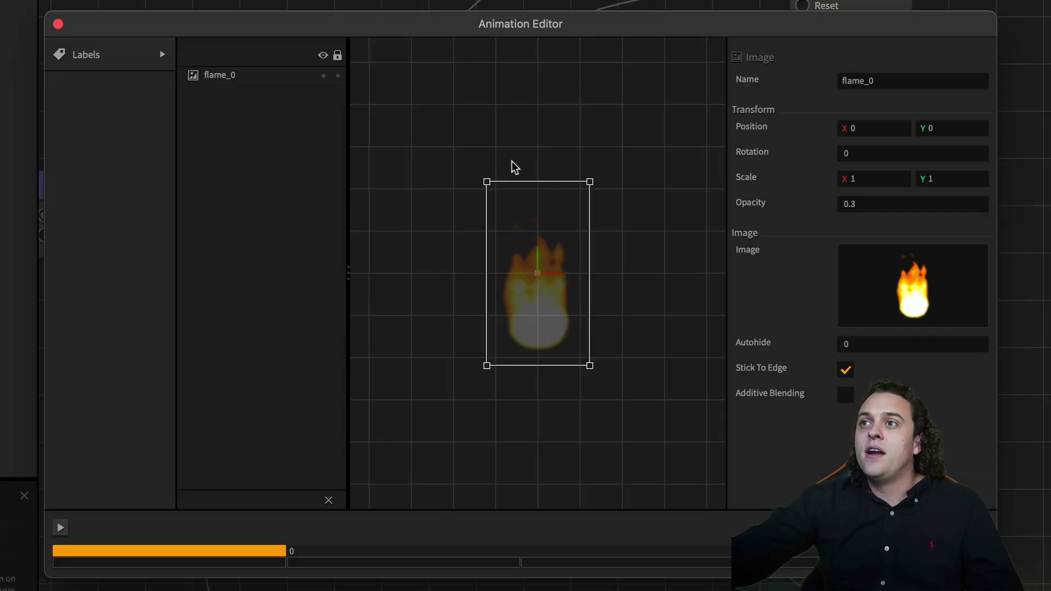
{"action": "left_click", "coordinate": [61, 528]}
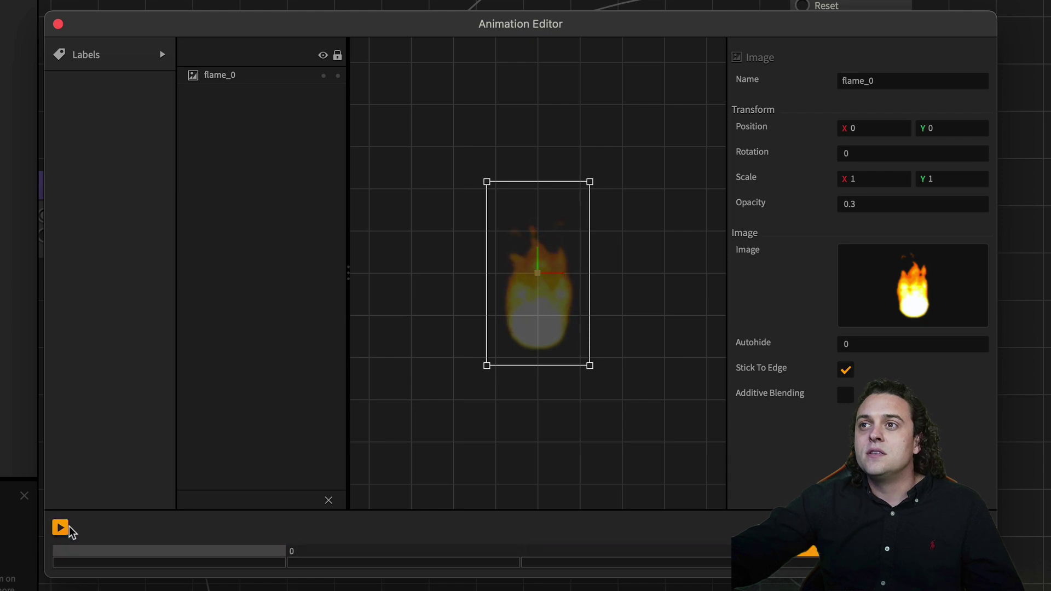
{"action": "left_click", "coordinate": [58, 24]}
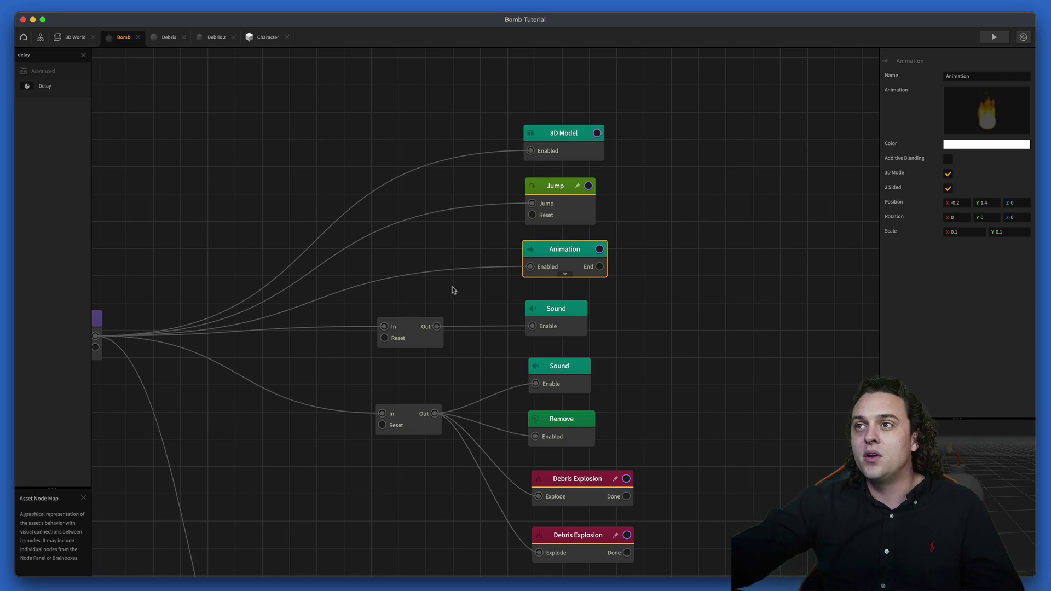
- Preview the Fuse Burning sound and check the Delay node's timing, nudging it slightly
{"action": "left_click", "coordinate": [555, 323]}
{"action": "mouse_move", "coordinate": [948, 98]}
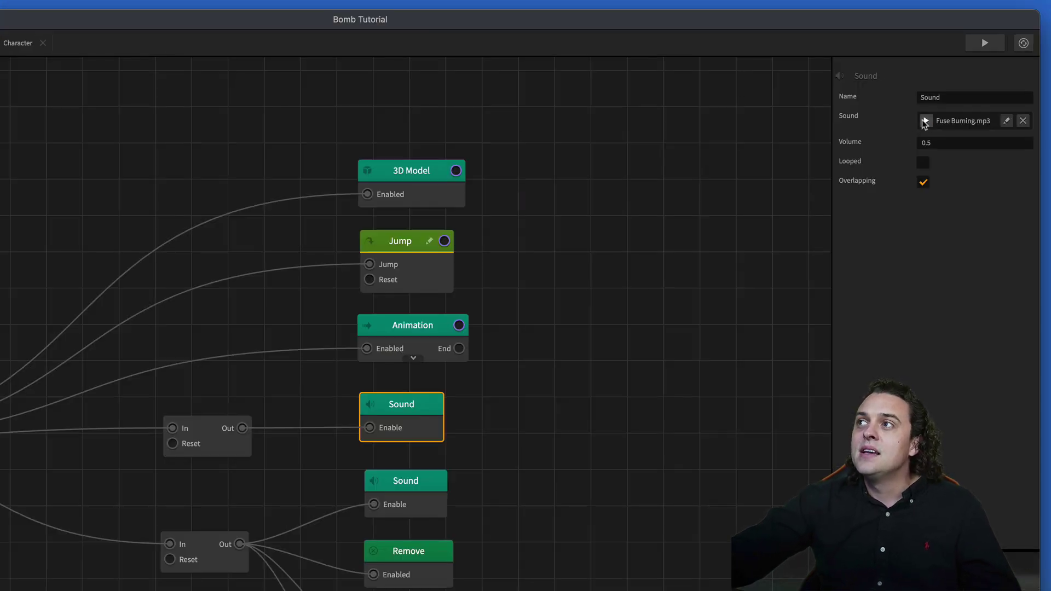
{"action": "left_click", "coordinate": [926, 121]}
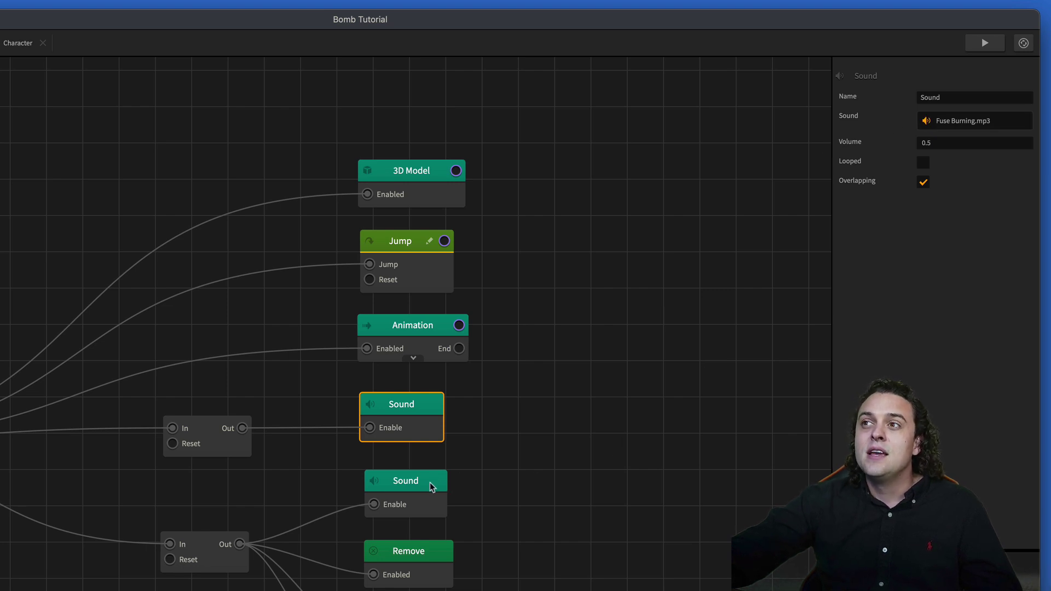
{"action": "left_click", "coordinate": [229, 565]}
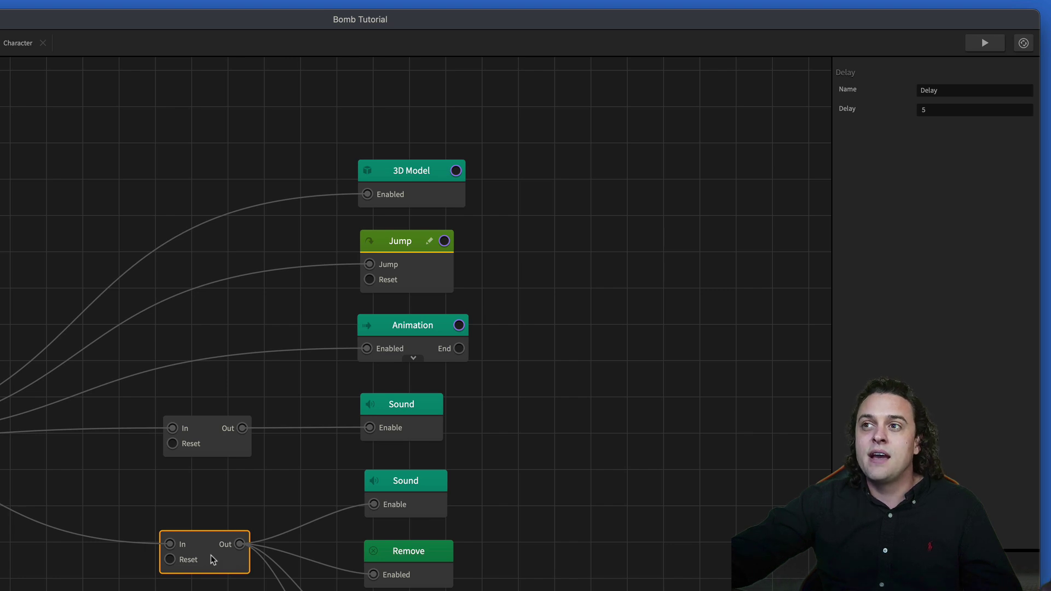
{"action": "left_click_drag", "start_coordinate": [211, 555], "coordinate": [209, 548]}
- Compare the Fuse Burning and Bomb+1 Sound nodes, then inspect the Remove node
{"action": "left_click", "coordinate": [398, 496]}
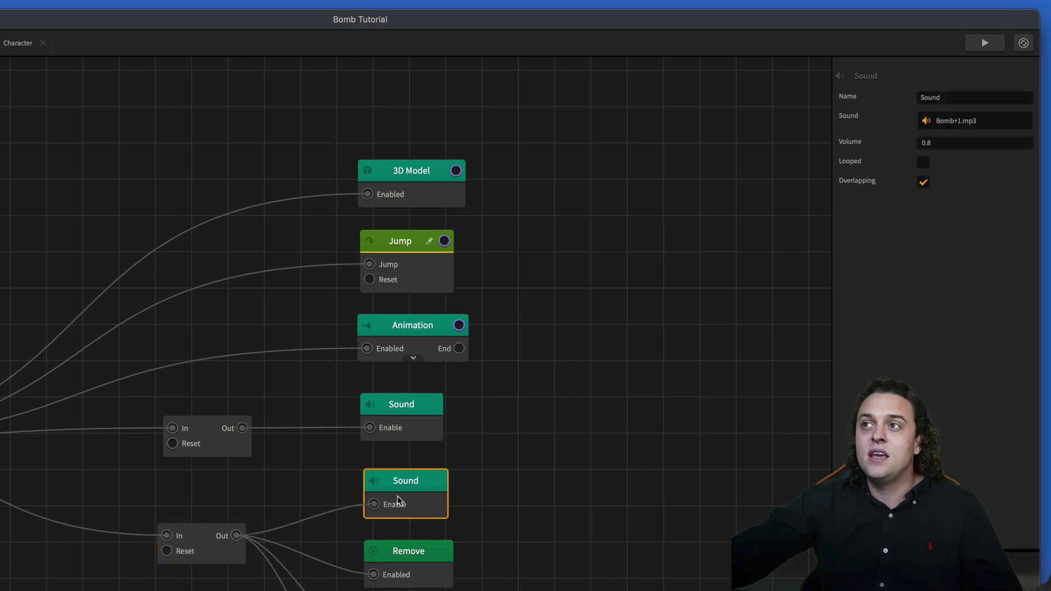
{"action": "left_click", "coordinate": [408, 413]}
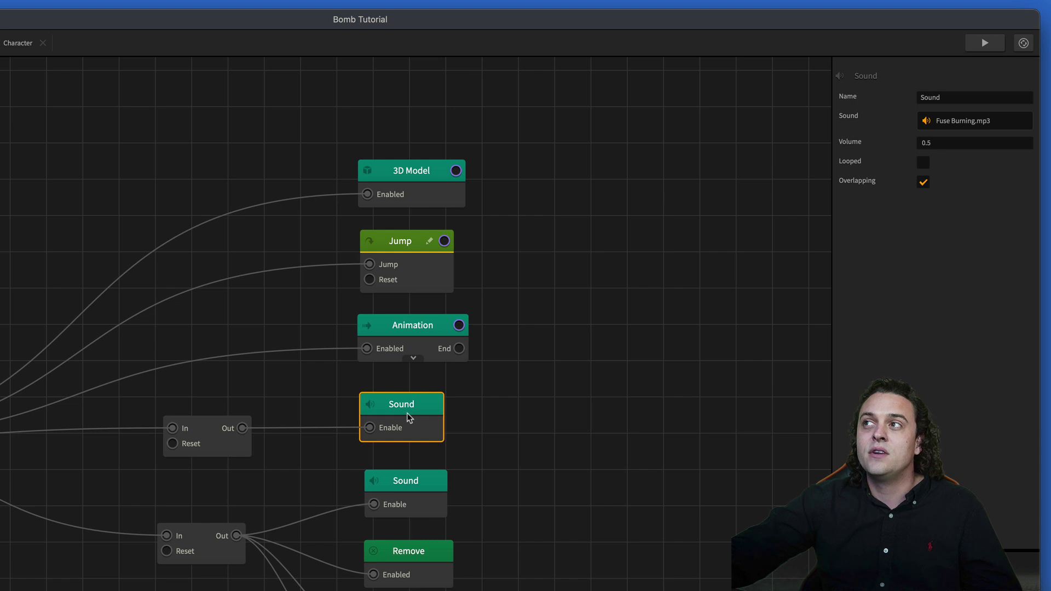
{"action": "left_click", "coordinate": [400, 500]}
{"action": "mouse_move", "coordinate": [1002, 123]}
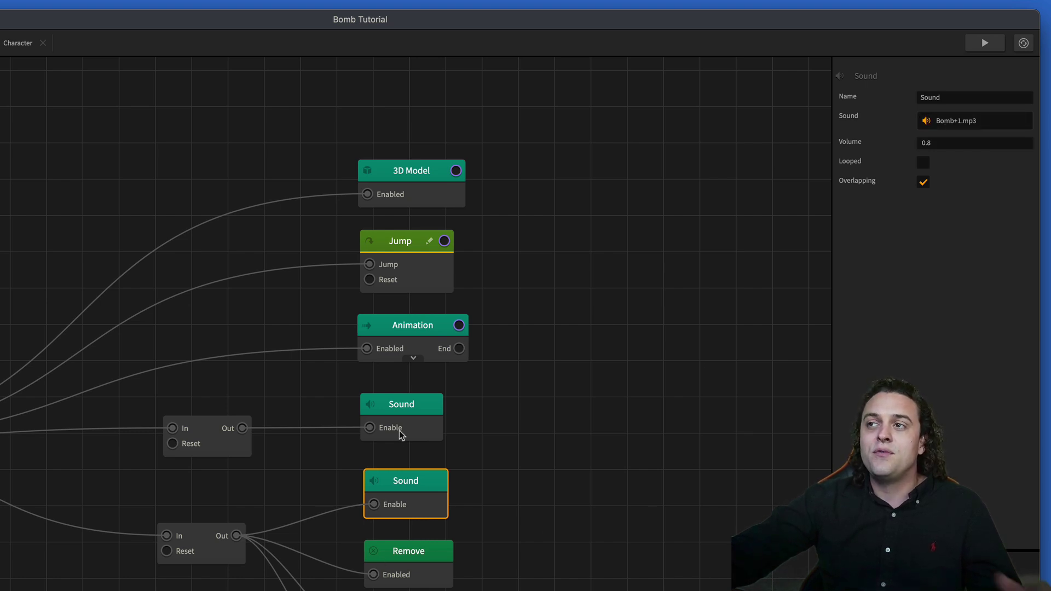
{"action": "left_click", "coordinate": [426, 553]}
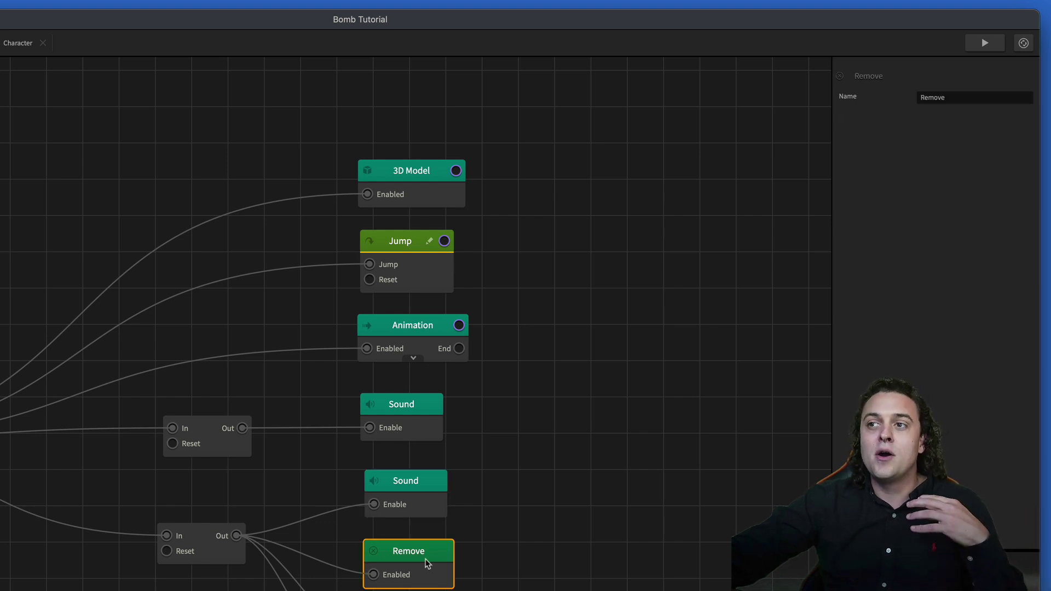
{"action": "left_click", "coordinate": [503, 581]}
- Inspect the settings of both Debris Explosion nodes
{"action": "left_click_drag", "start_coordinate": [504, 585], "coordinate": [561, 341]}
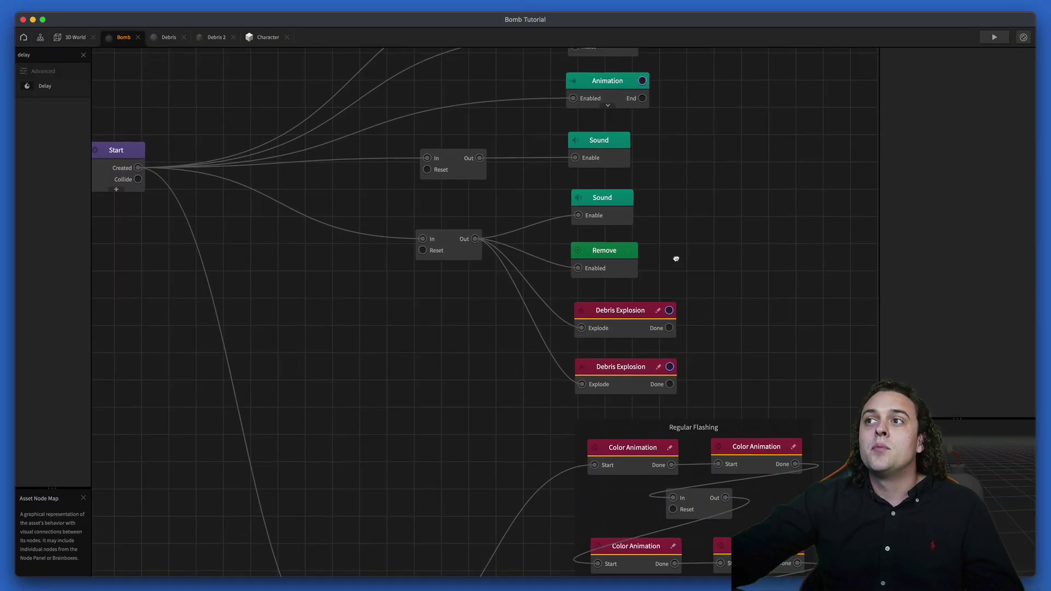
{"action": "scroll", "coordinate": [627, 440], "scroll_direction": "up", "scroll_amount": 3}
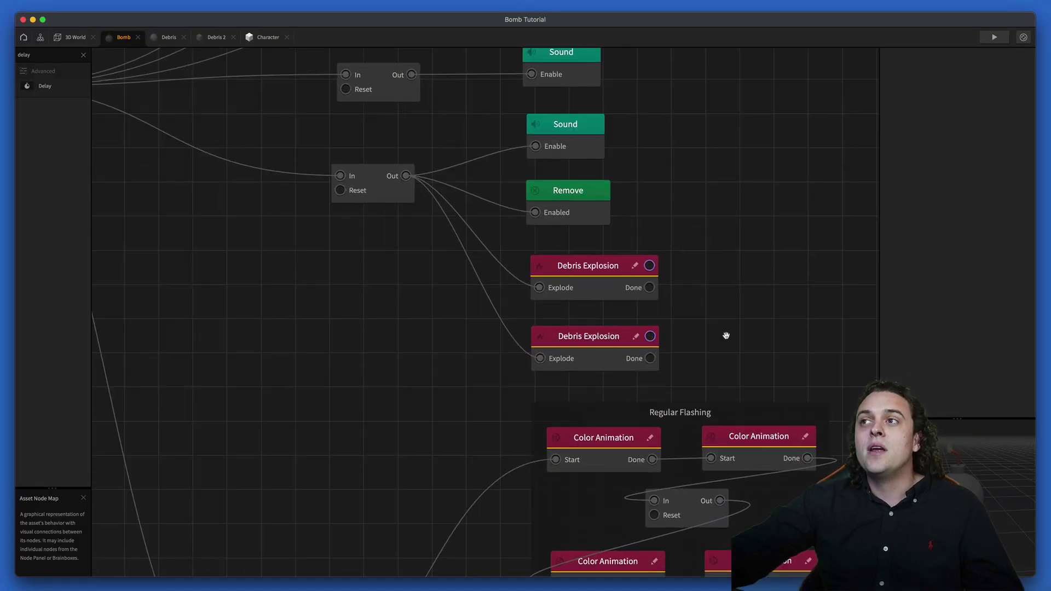
{"action": "left_click", "coordinate": [611, 296]}
{"action": "left_click", "coordinate": [604, 354]}
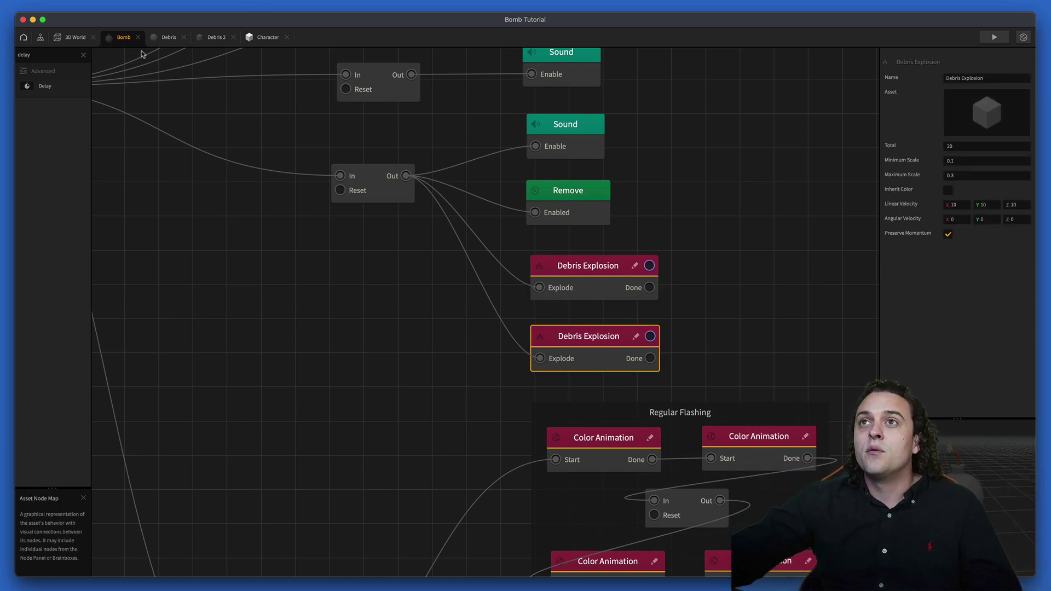
- Switch to the Debris asset's node graph and frame it in view
{"action": "left_click", "coordinate": [164, 38]}
{"action": "left_click_drag", "start_coordinate": [403, 326], "coordinate": [428, 434]}
{"action": "scroll", "coordinate": [423, 393], "scroll_direction": "up", "scroll_amount": 3}
- Review the Debris Jump force and Color Animation settings, then go back to Bomb
{"action": "scroll", "coordinate": [454, 352], "scroll_direction": "up", "scroll_amount": 2}
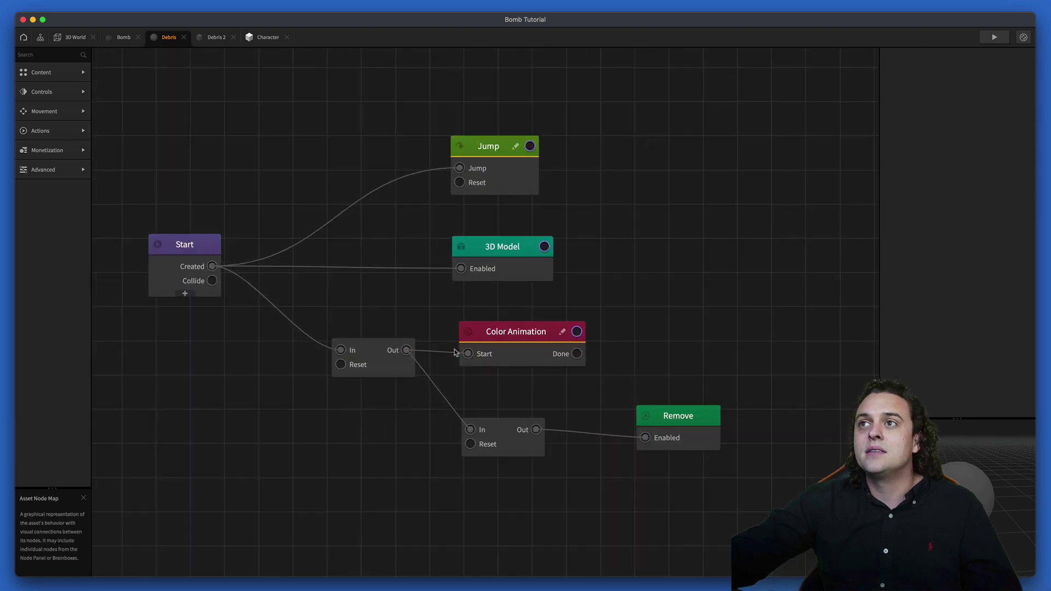
{"action": "left_click", "coordinate": [512, 190]}
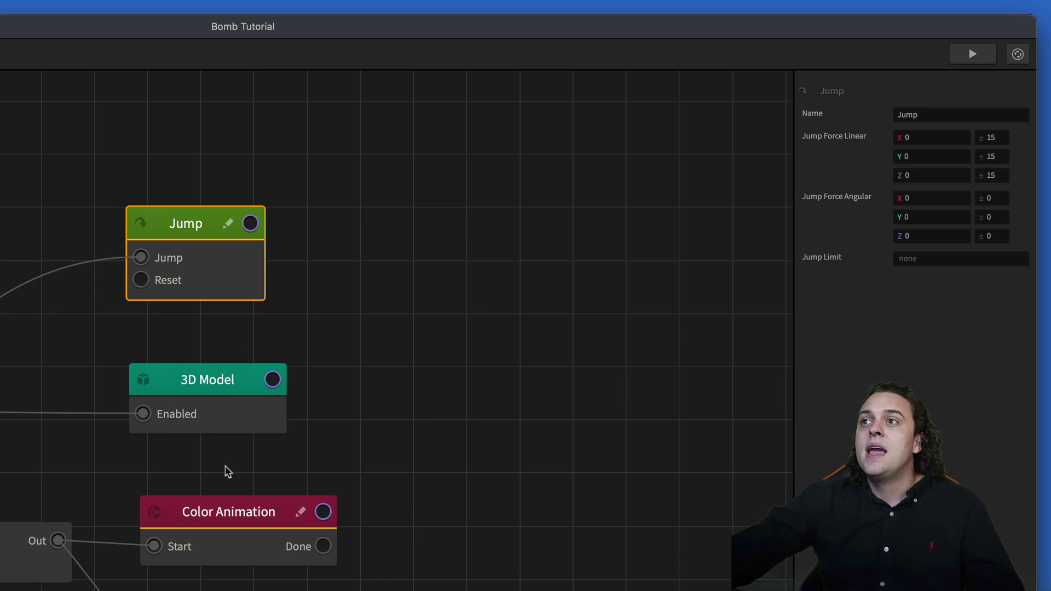
{"action": "left_click", "coordinate": [231, 543]}
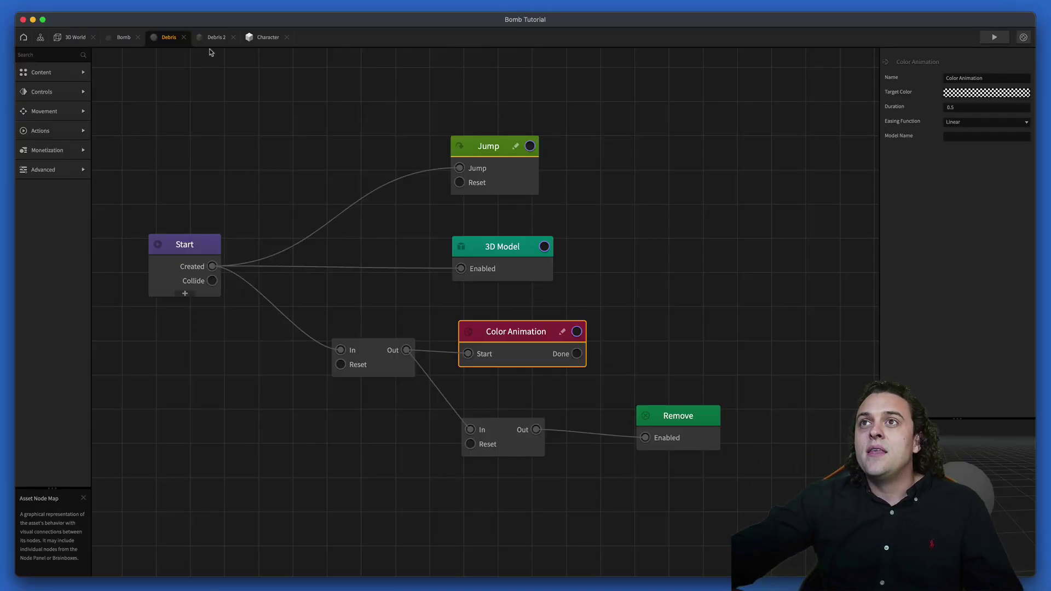
{"action": "left_click", "coordinate": [124, 37]}
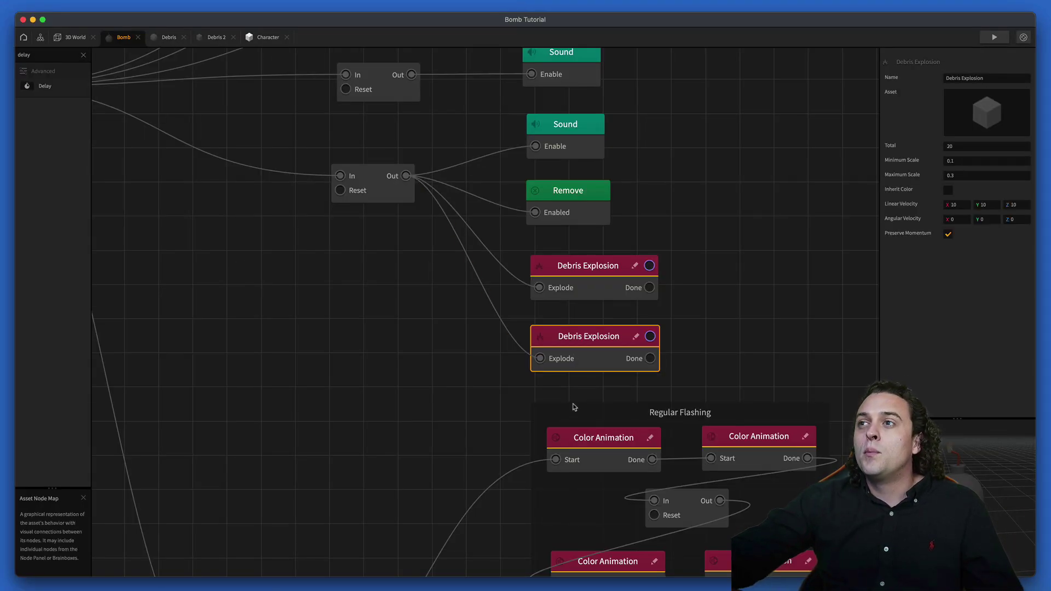
- Select the States node and the Regular Flashing group to review its components
{"action": "left_click", "coordinate": [432, 400]}
{"action": "scroll", "coordinate": [460, 418], "scroll_direction": "down", "scroll_amount": 3}
{"action": "scroll", "coordinate": [438, 328], "scroll_direction": "down", "scroll_amount": 3}
{"action": "scroll", "coordinate": [434, 249], "scroll_direction": "up", "scroll_amount": 2}
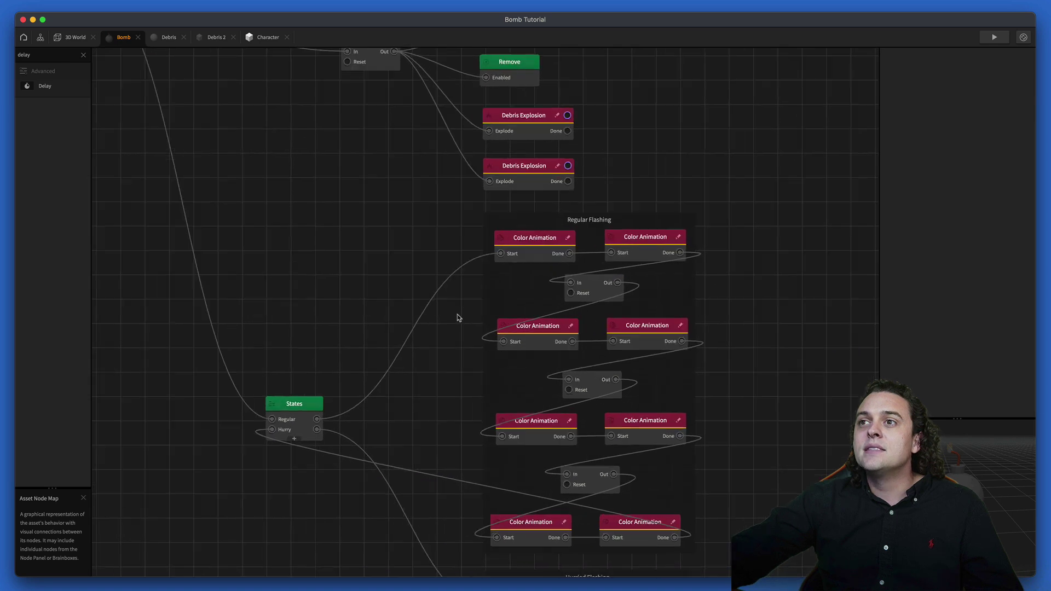
{"action": "scroll", "coordinate": [458, 318], "scroll_direction": "up", "scroll_amount": 1}
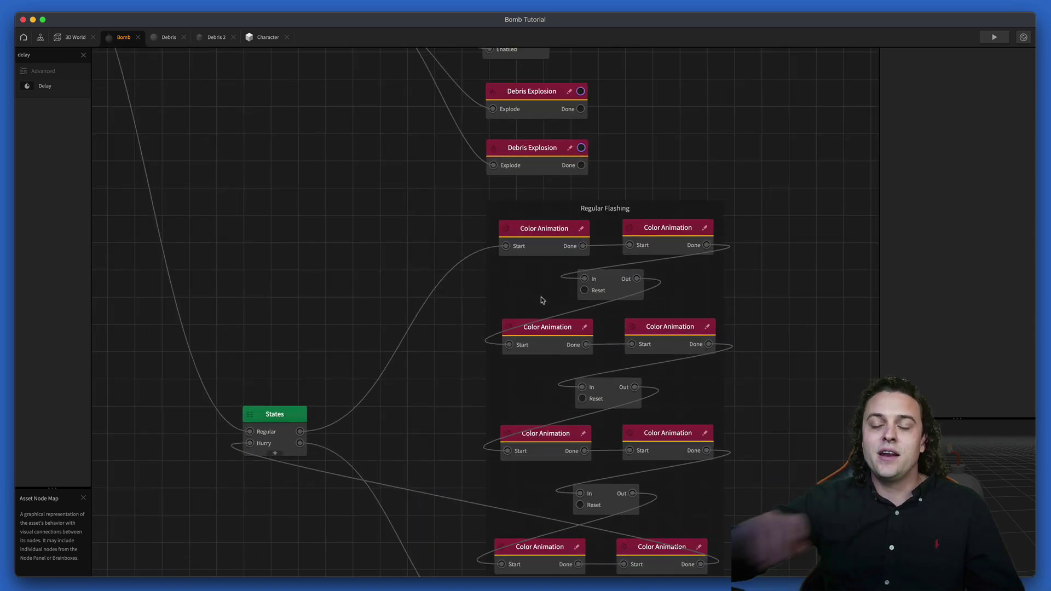
{"action": "left_click", "coordinate": [516, 299]}
{"action": "left_click", "coordinate": [292, 414]}
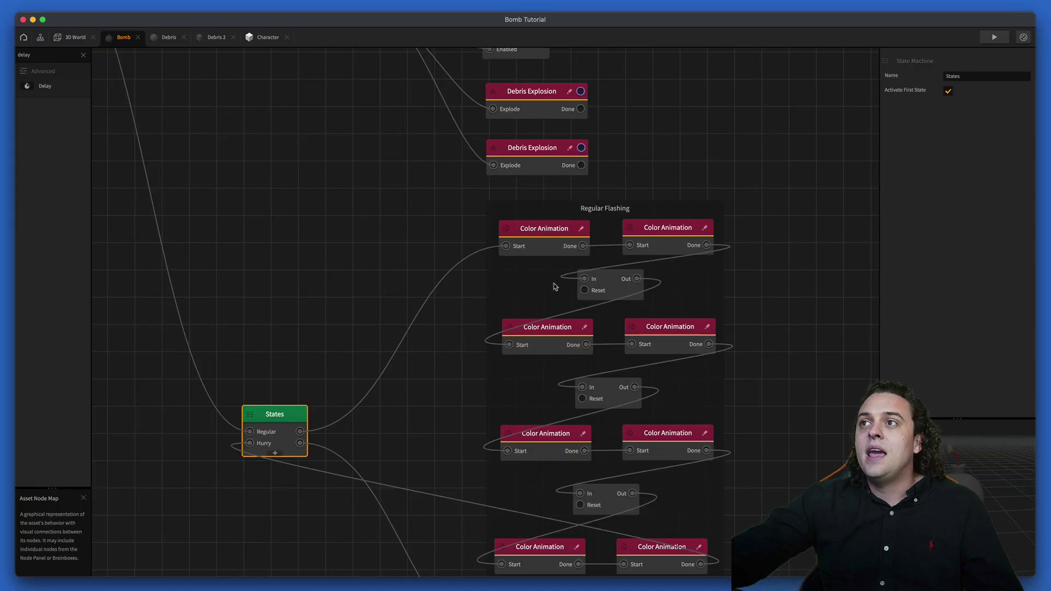
{"action": "left_click", "coordinate": [554, 286]}
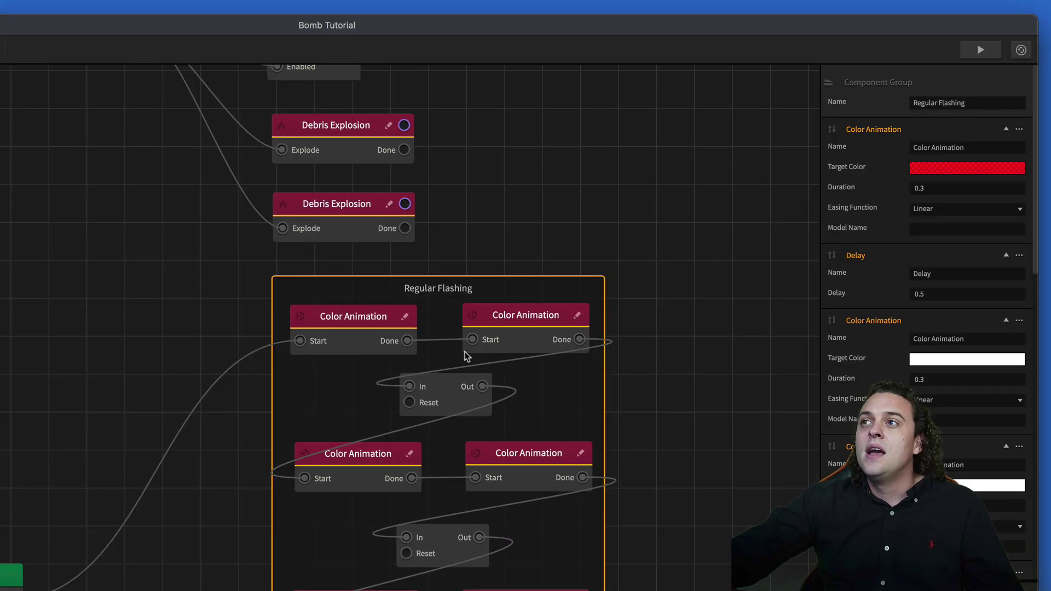
- Set the first Color Animation's target colour to red and the second to white
{"action": "left_click", "coordinate": [372, 336]}
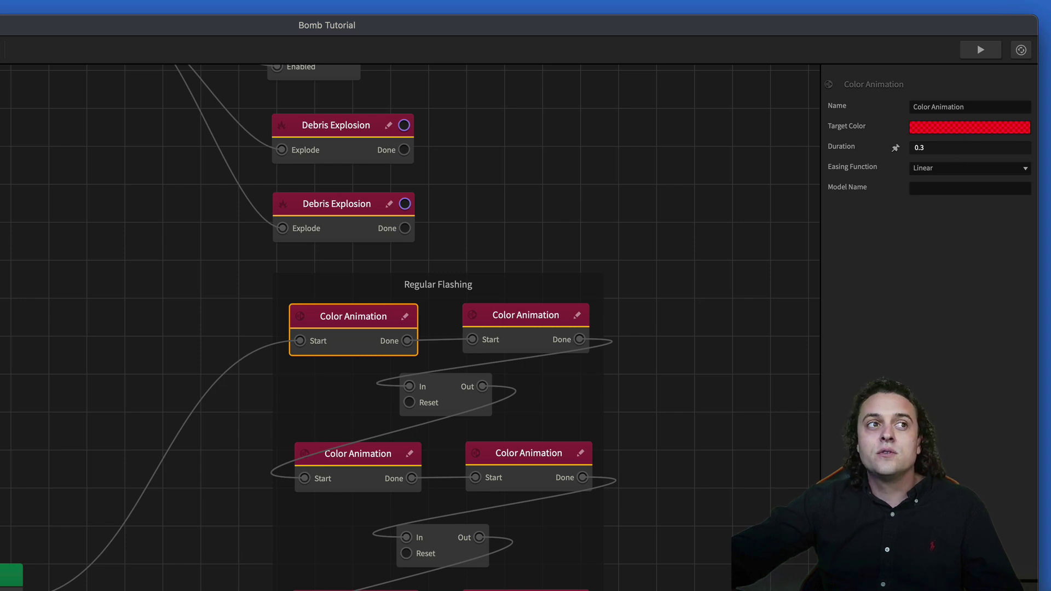
{"action": "left_click", "coordinate": [969, 127]}
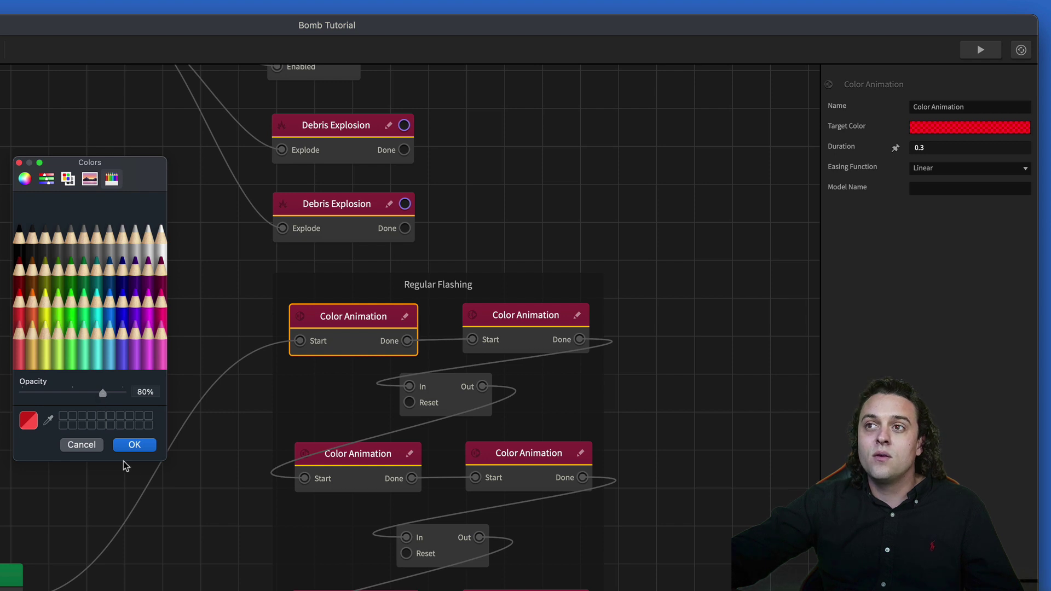
{"action": "left_click", "coordinate": [141, 446]}
{"action": "left_click", "coordinate": [535, 350]}
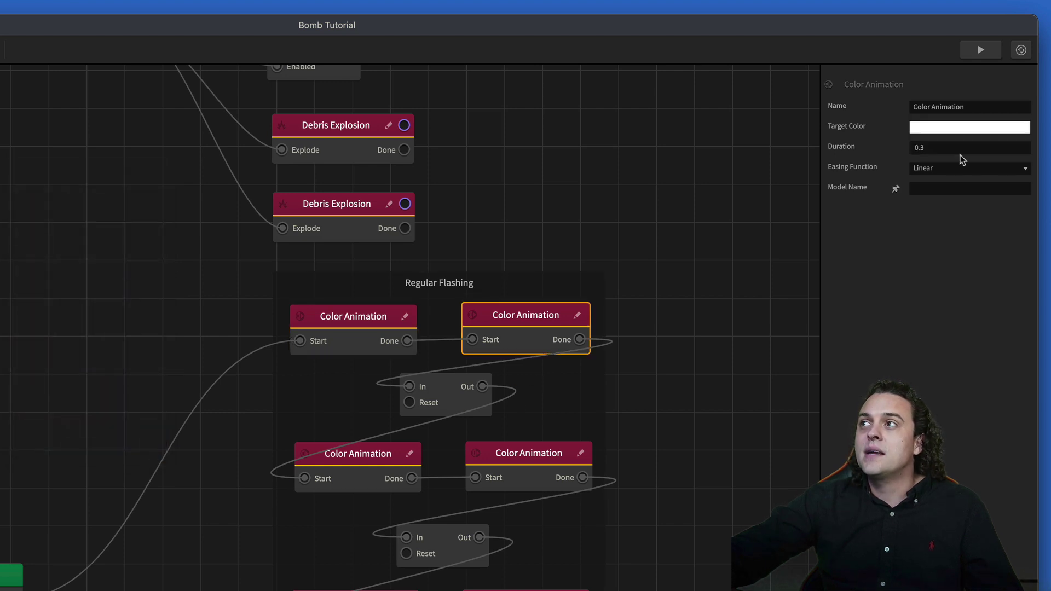
{"action": "left_click", "coordinate": [964, 127]}
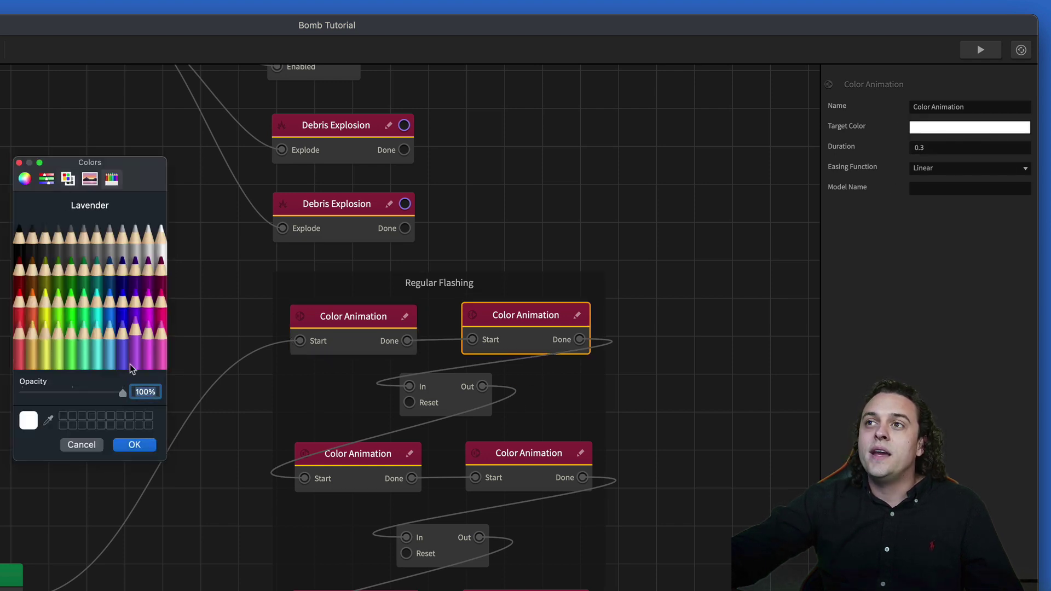
{"action": "left_click", "coordinate": [135, 445]}
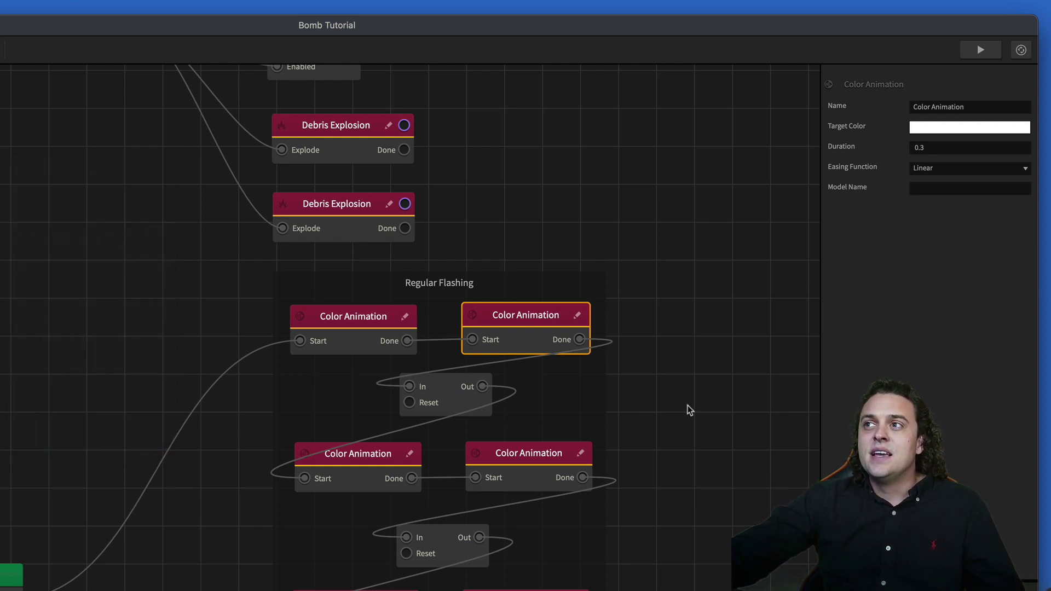
{"action": "left_click", "coordinate": [784, 415]}
{"action": "scroll", "coordinate": [328, 308], "scroll_direction": "down", "scroll_amount": 5}
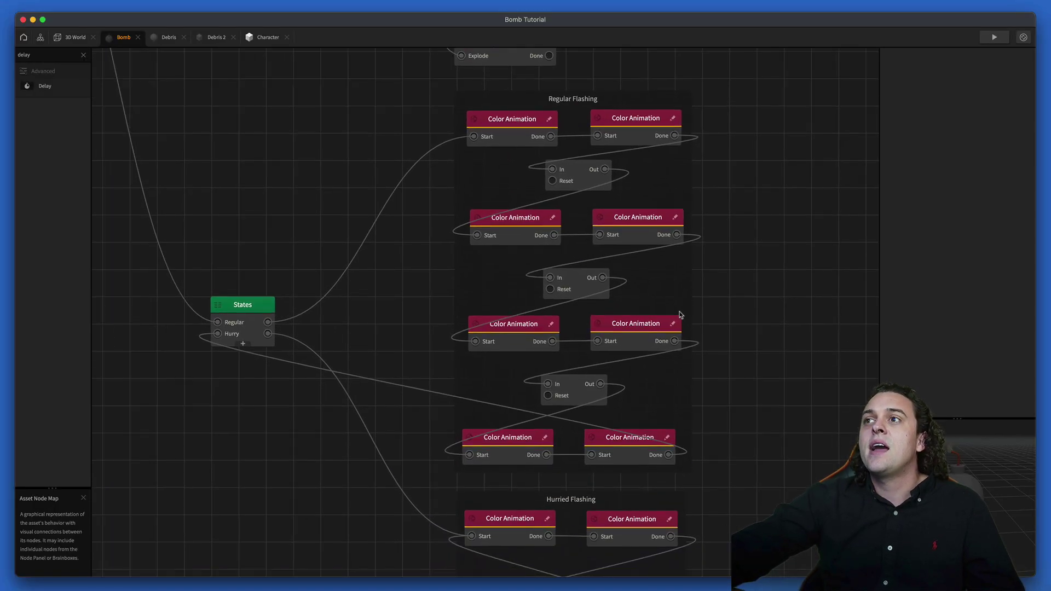
- Compare the red and white Color Animation nodes in the Regular Flashing row
{"action": "left_click", "coordinate": [529, 221]}
{"action": "left_click", "coordinate": [651, 234]}
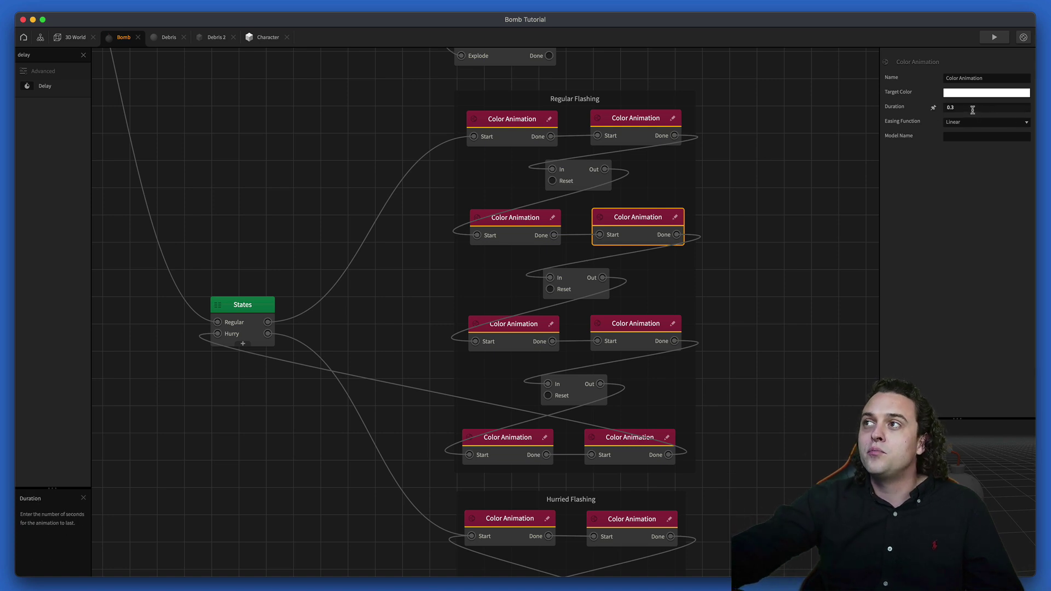
{"action": "left_click", "coordinate": [517, 237]}
{"action": "left_click", "coordinate": [629, 237]}
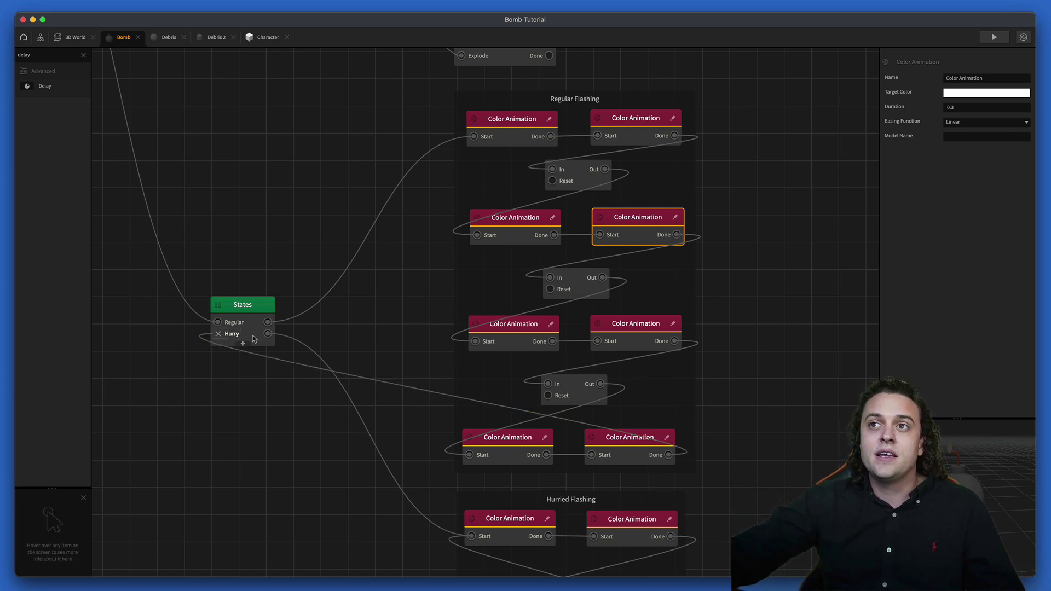
{"action": "left_click", "coordinate": [771, 411]}
- Verify Hurried Flashing uses 0.1-second Color Animations and Delay 0, versus Regular's 0.5
{"action": "left_click_drag", "start_coordinate": [741, 376], "coordinate": [682, 188]}
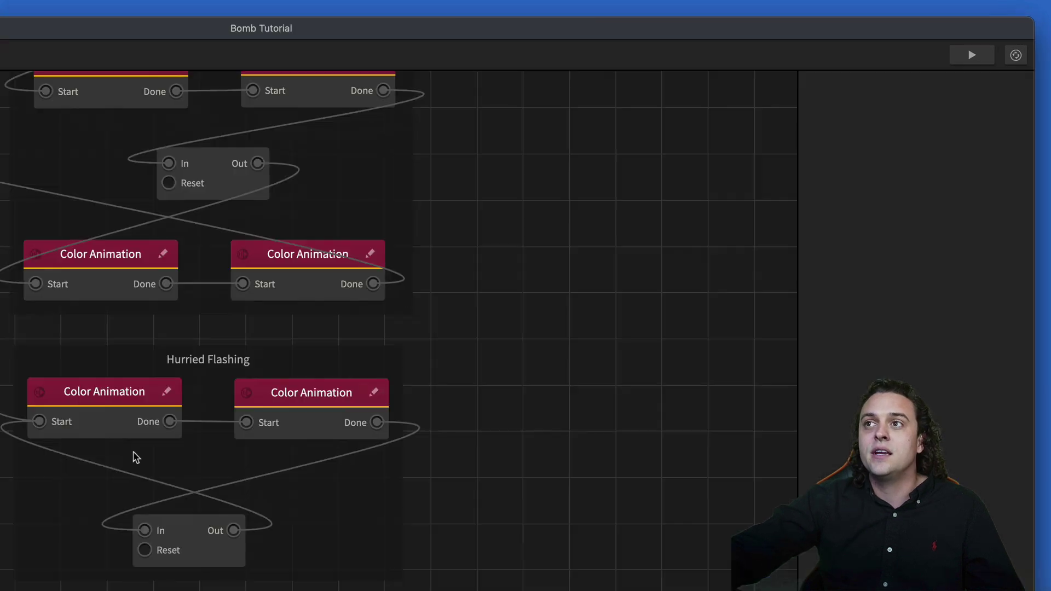
{"action": "left_click", "coordinate": [468, 267]}
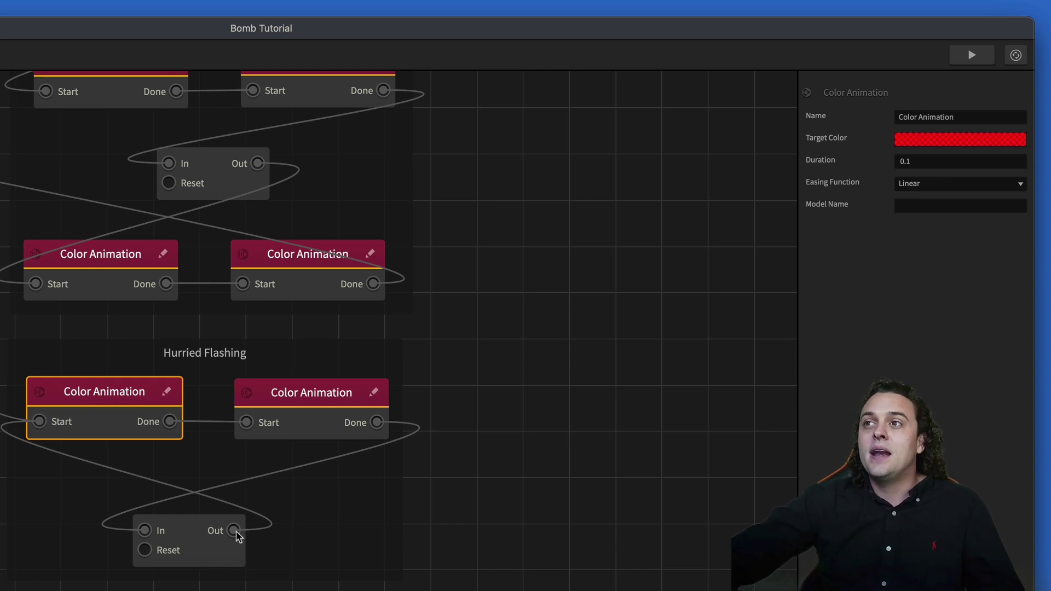
{"action": "left_click", "coordinate": [202, 555]}
{"action": "scroll", "coordinate": [202, 556], "scroll_direction": "down", "scroll_amount": 2}
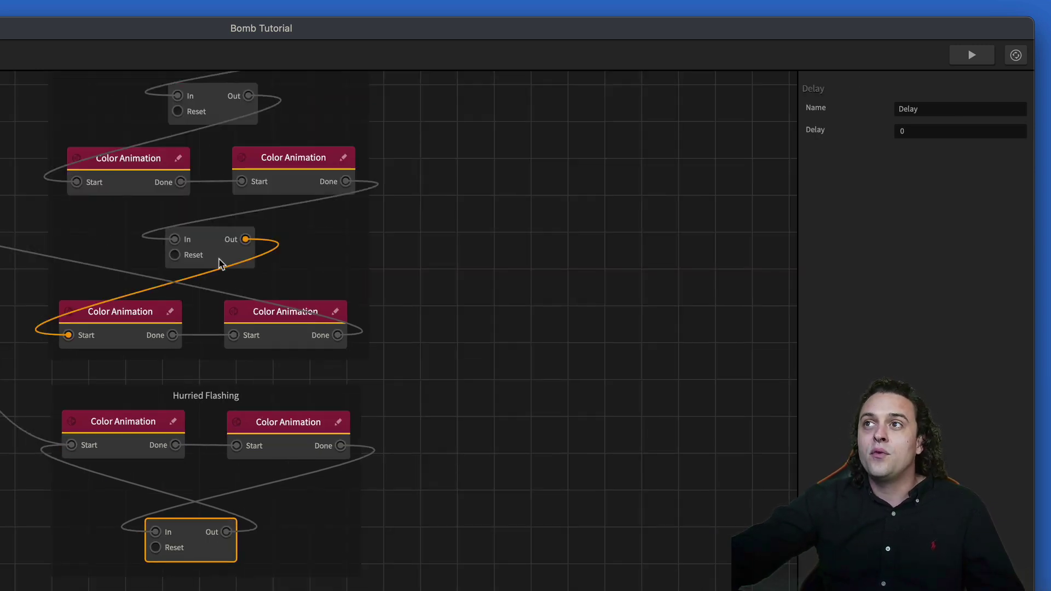
{"action": "left_click", "coordinate": [201, 253]}
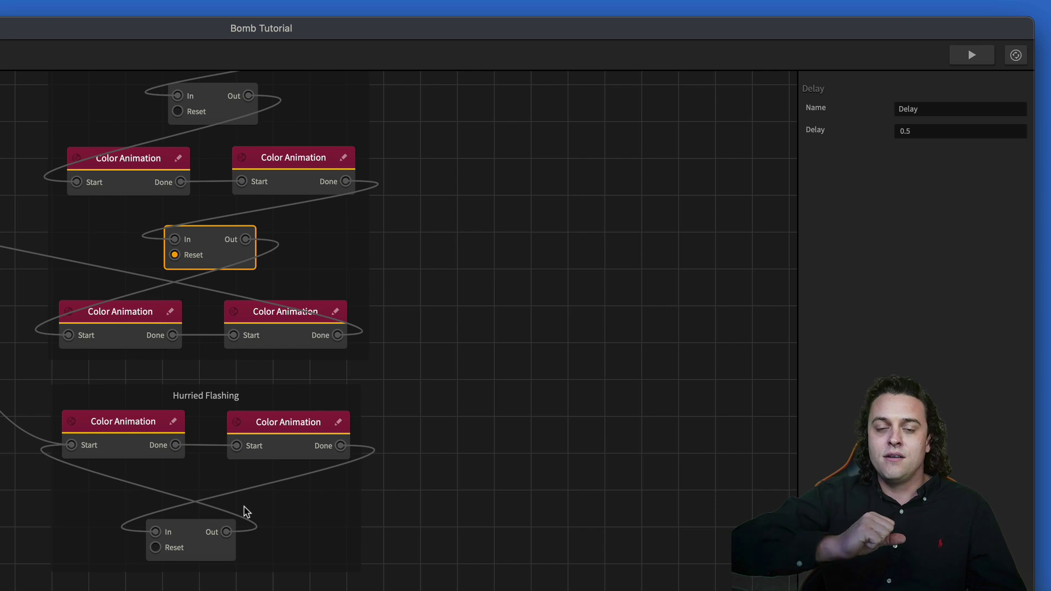
{"action": "left_click", "coordinate": [199, 556]}
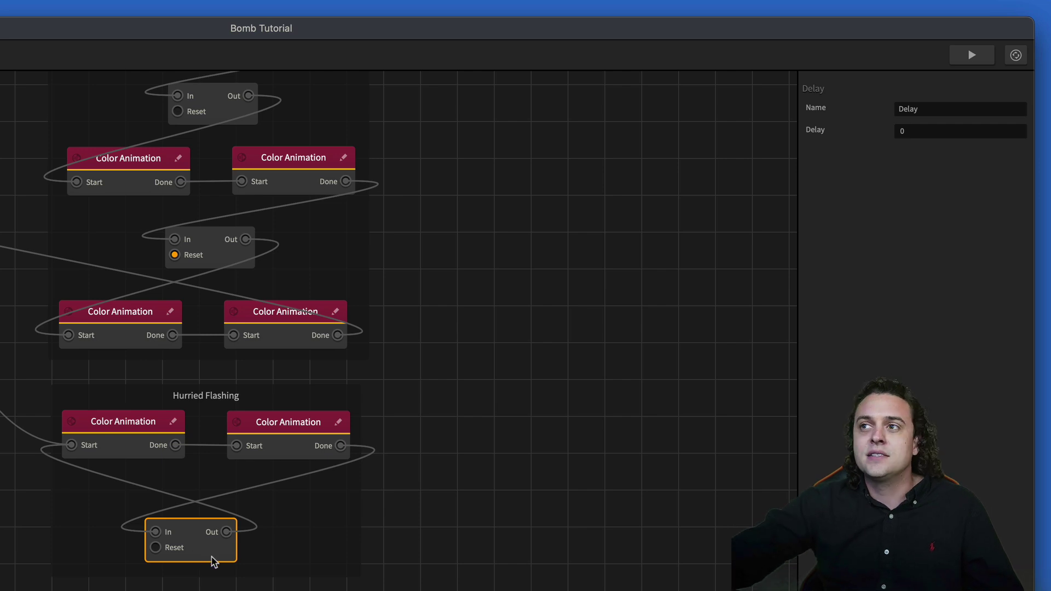
{"action": "left_click", "coordinate": [329, 560]}
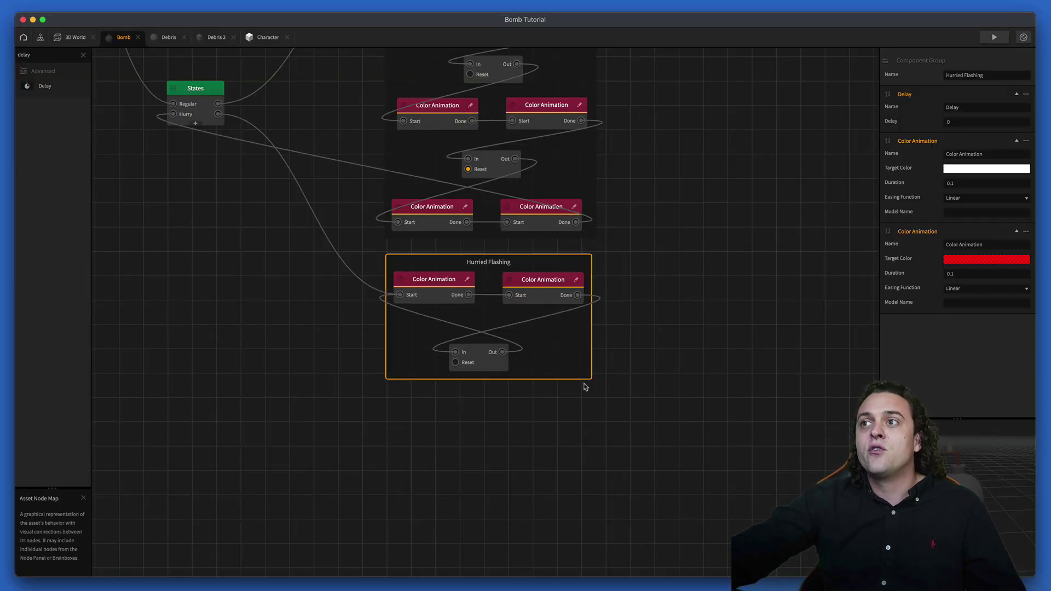
{"action": "scroll", "coordinate": [585, 387], "scroll_direction": "down", "scroll_amount": 5}
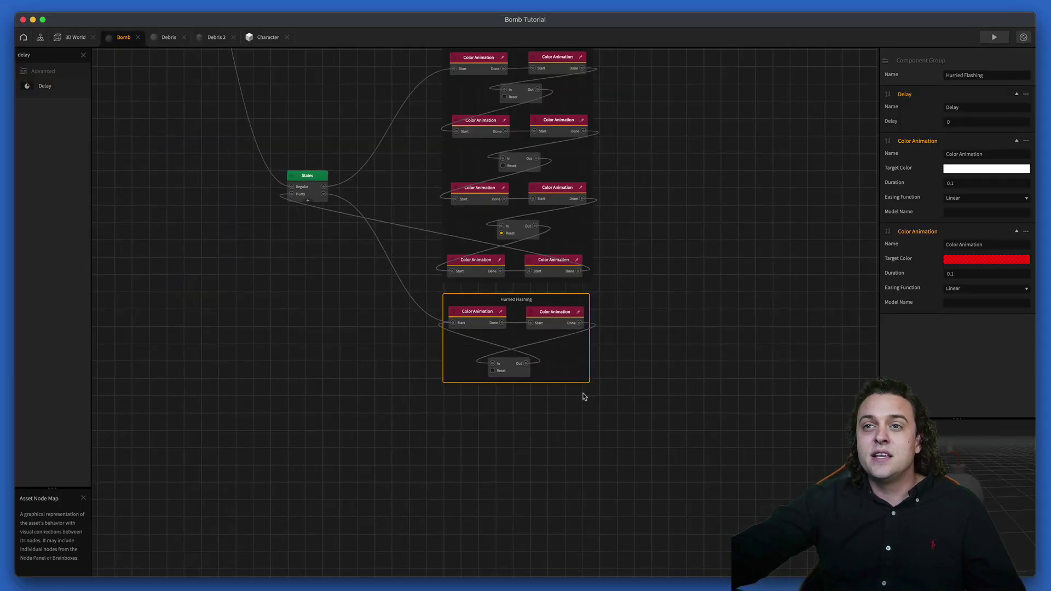
{"action": "left_click", "coordinate": [640, 343]}
{"action": "scroll", "coordinate": [640, 343], "scroll_direction": "down", "scroll_amount": 5}
{"action": "scroll", "coordinate": [627, 401], "scroll_direction": "down", "scroll_amount": 3}
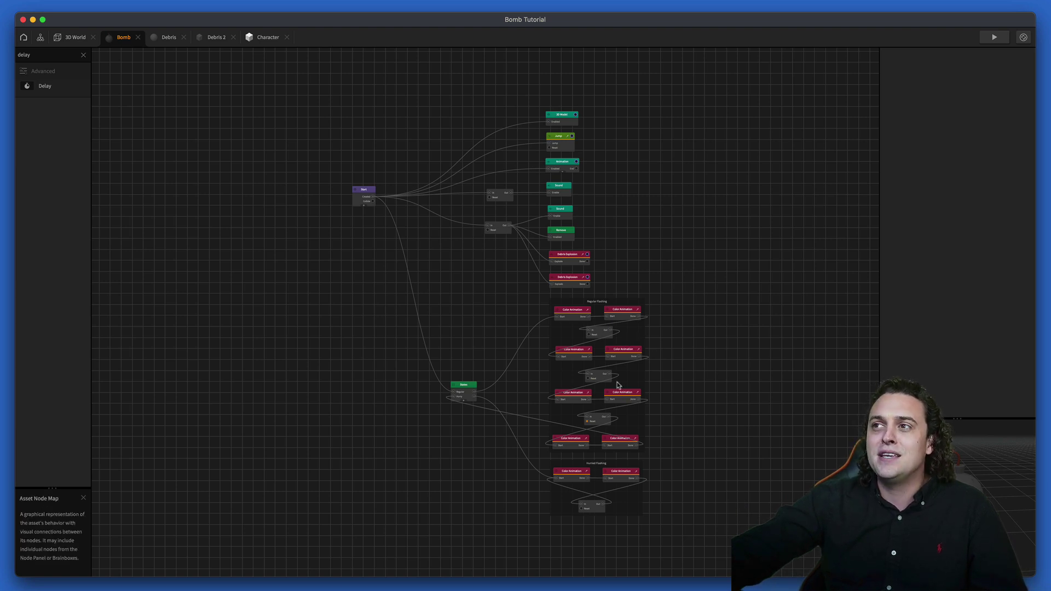
{"action": "left_click", "coordinate": [568, 317]}
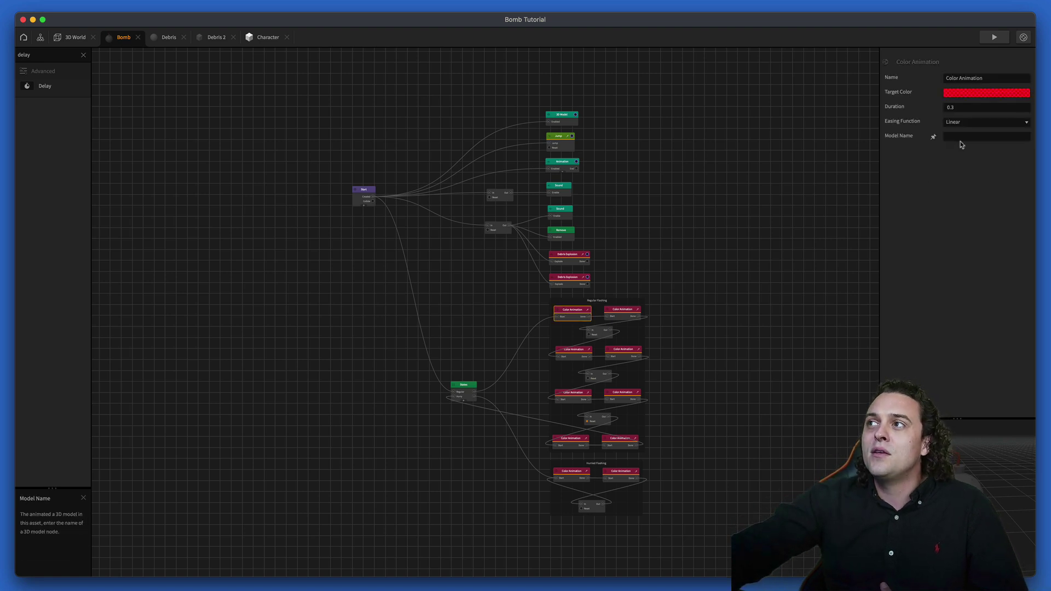